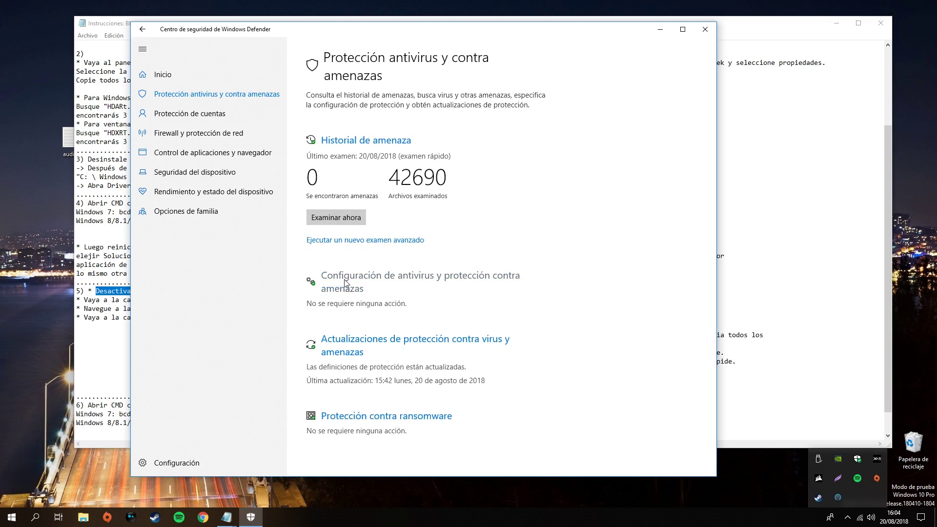
Turn off real-time protection in the virus and threat protection settings, allow the change, and close the security center
click(317, 199)
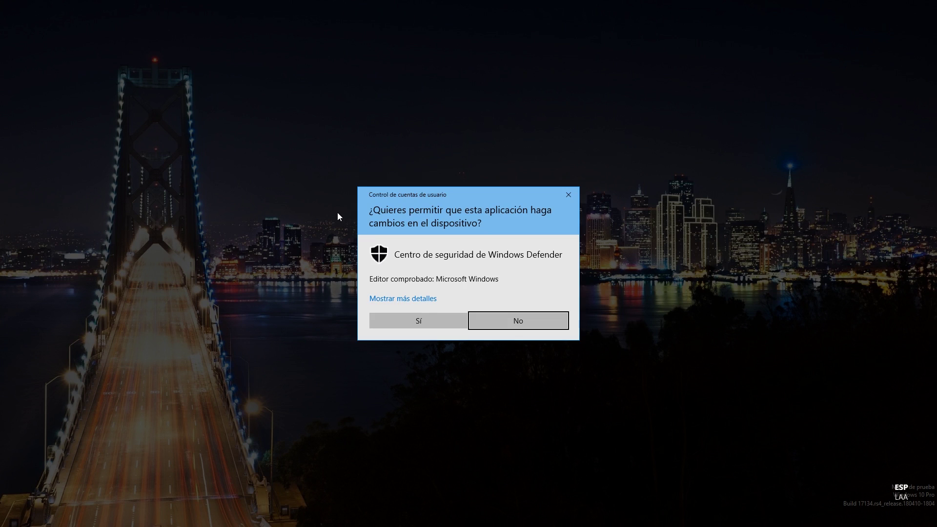
click(418, 320)
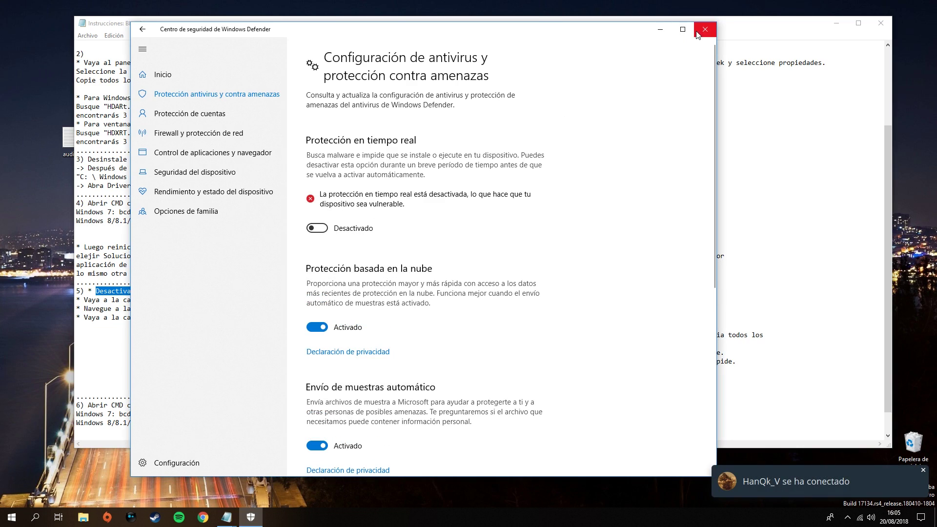
click(698, 34)
Read the instruction on installing the audio driver from the first folder, and put the notes away
scroll(217, 289, down, 1)
drag(84, 274, 498, 274)
click(836, 23)
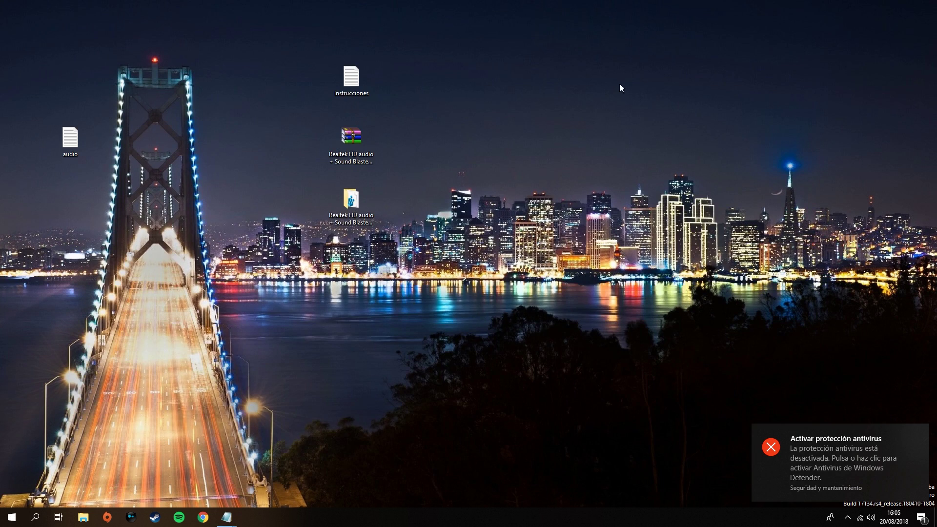
Run Setup from the 1.Driver de Audio subfolder of the extracted Realtek folder on the desktop, allowing it to make changes
double_click(344, 203)
double_click(312, 152)
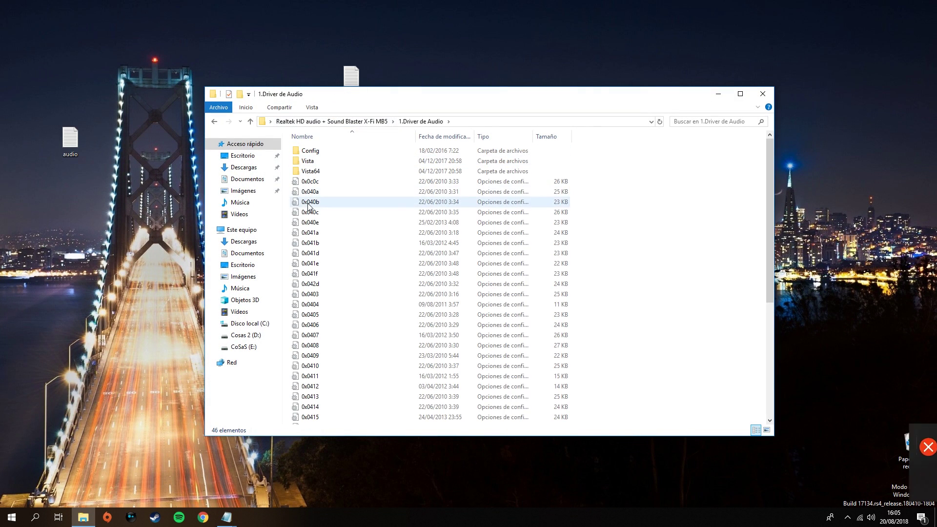
drag(336, 98, 338, 92)
scroll(315, 263, down, 6)
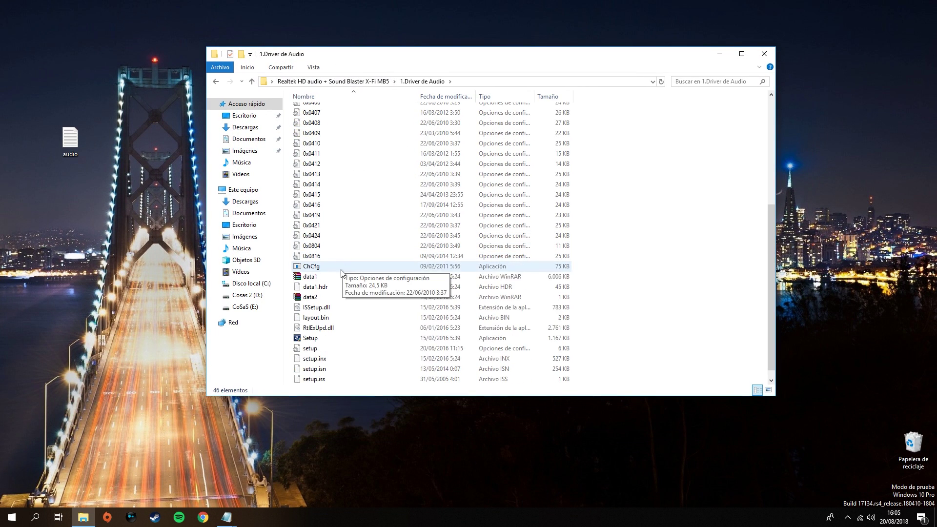
double_click(309, 334)
click(412, 324)
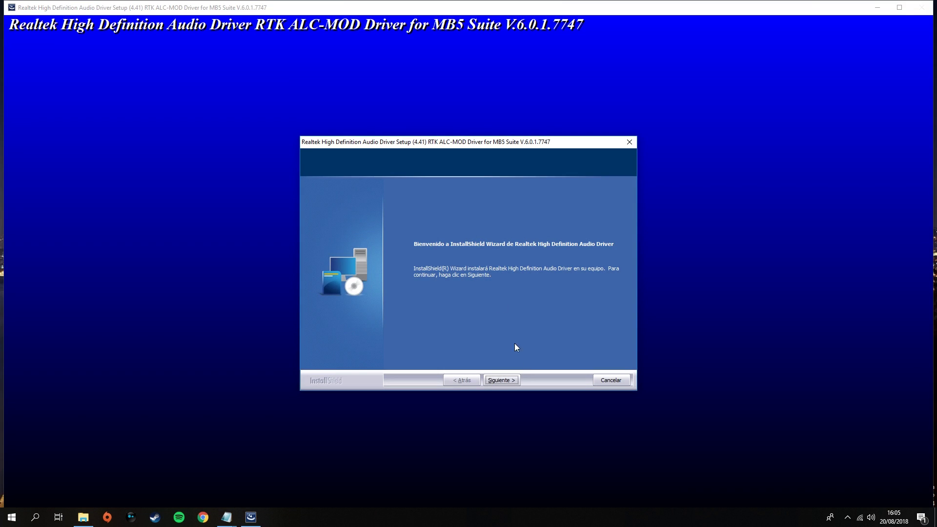
Install the Realtek audio driver, accepting the unverified driver software, and finish the wizard without restarting the computer
click(496, 380)
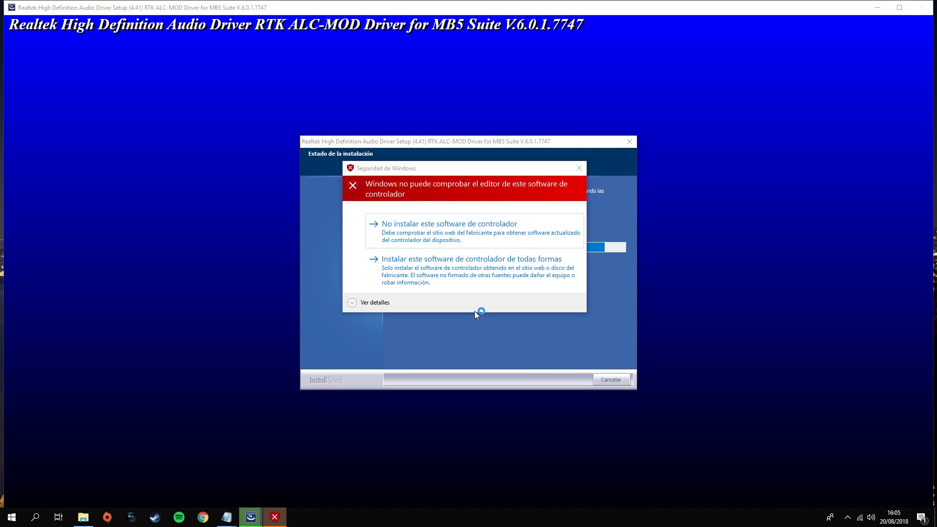
click(424, 268)
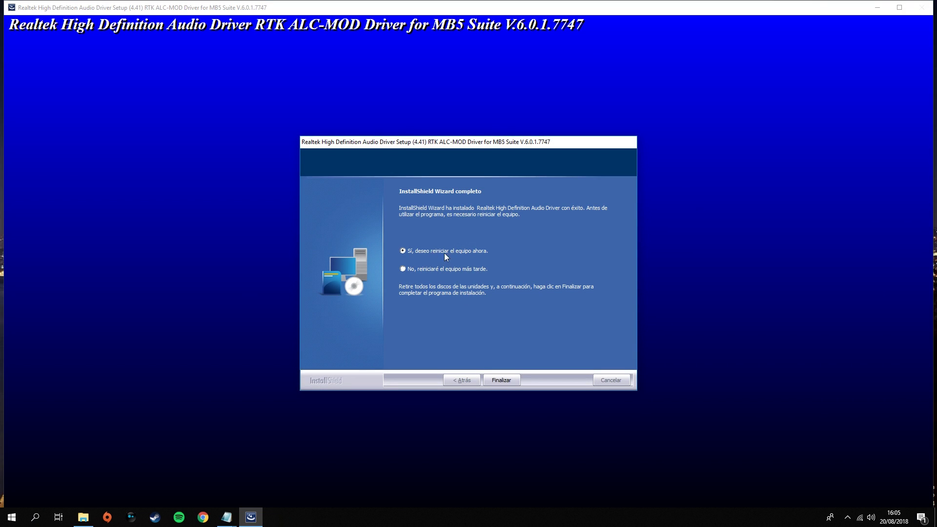
click(500, 380)
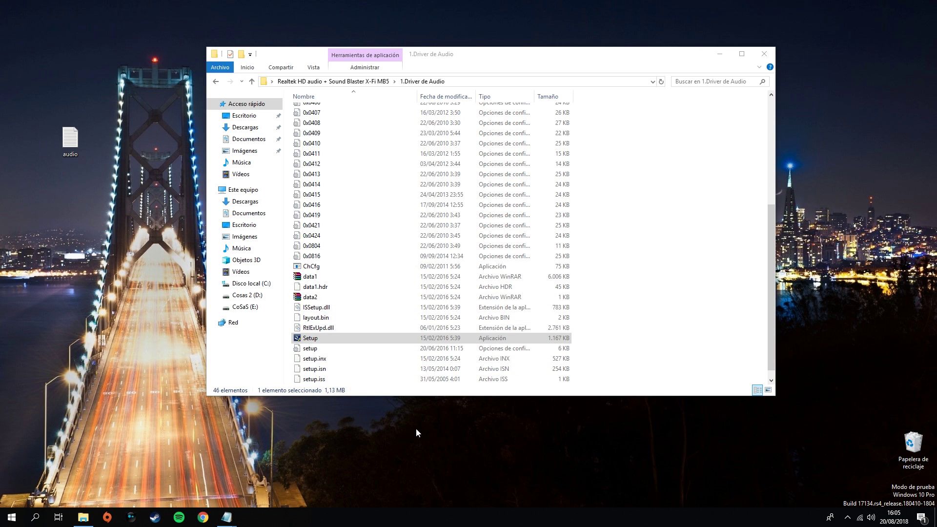
Raise the system volume to 67
key(XF86AudioRaiseVolume)
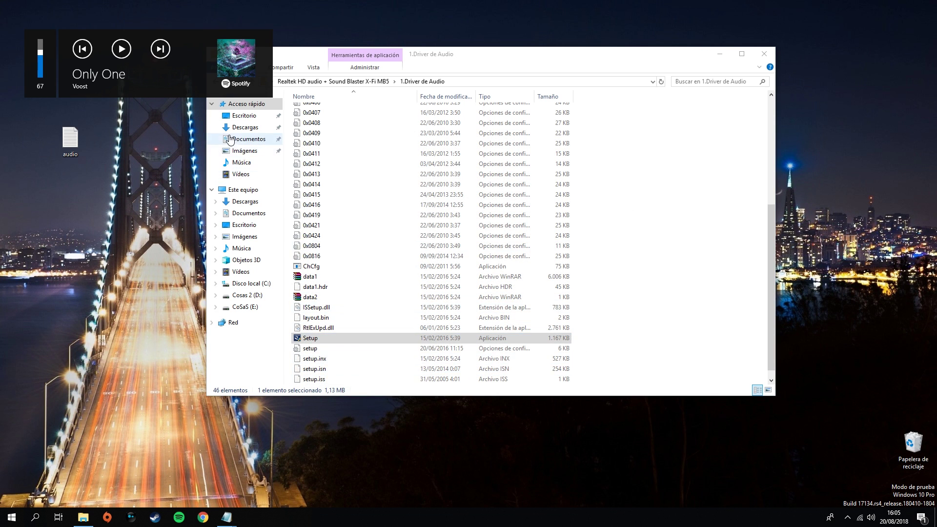
double_click(324, 339)
Reopen the Instrucciones notes, read the line on installing MB5 from the 2.MB5 folder, and put the notes away
mouse_move(226, 517)
click(277, 466)
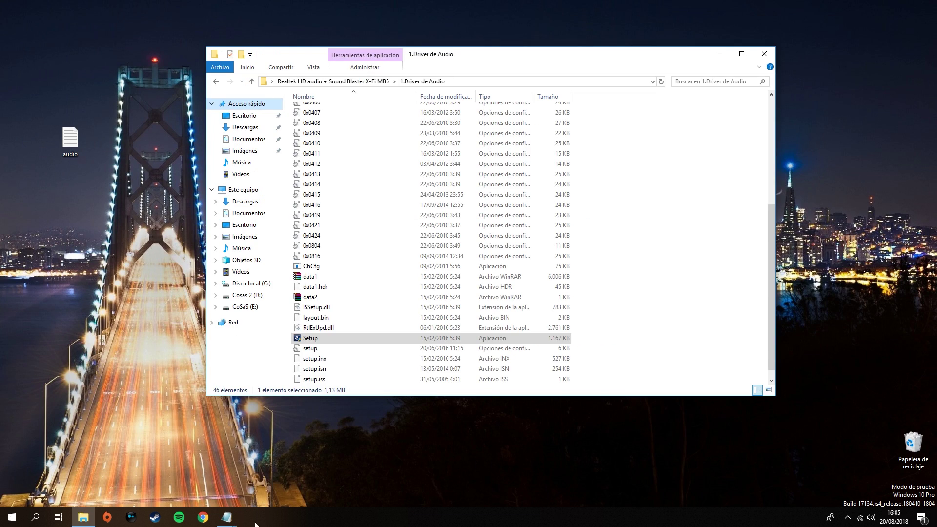
mouse_move(226, 517)
click(277, 467)
click(308, 272)
drag(440, 274, 116, 284)
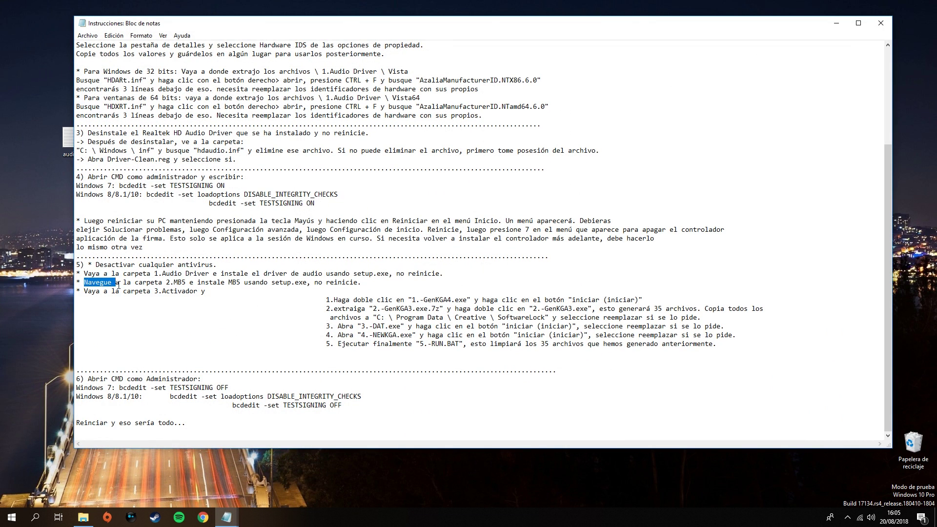
drag(232, 286, 329, 287)
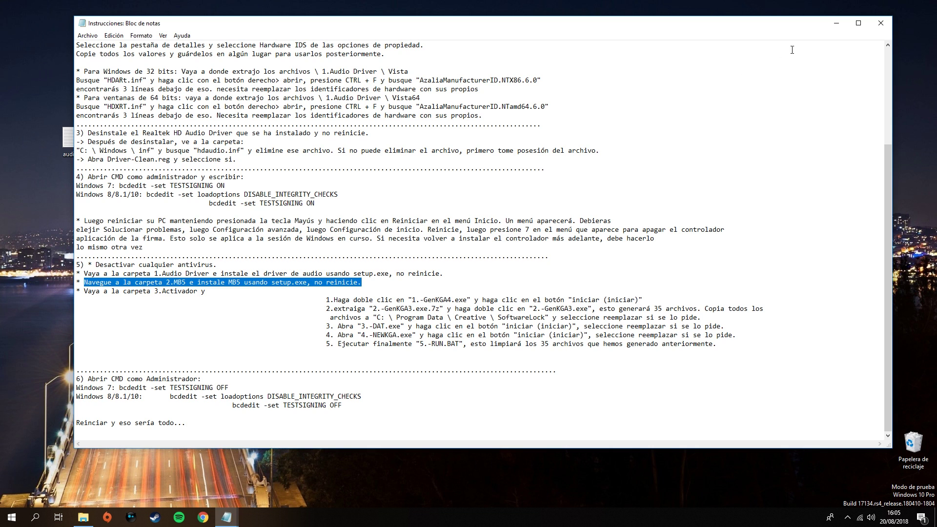
click(835, 25)
Run setup from the 2.MB5 folder and allow it to make changes
key(alt+Up)
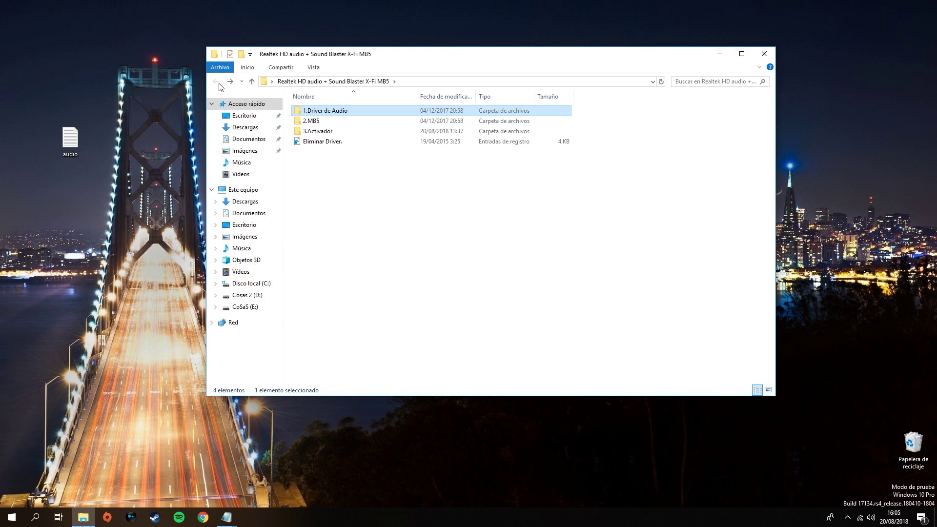
double_click(319, 122)
double_click(310, 214)
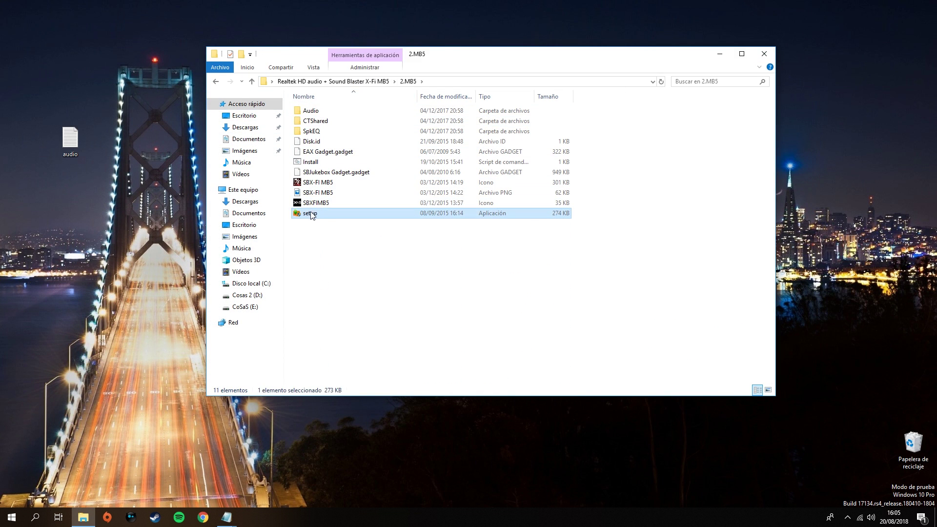
click(419, 325)
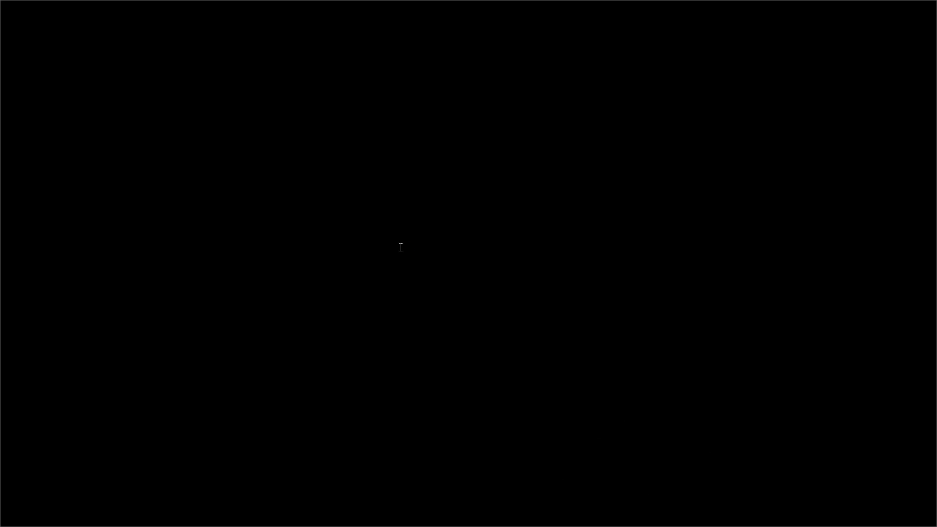
Install Sound Blaster X-Fi MB5 in the default folder with the complete installation, and finish without restarting the computer
click(526, 406)
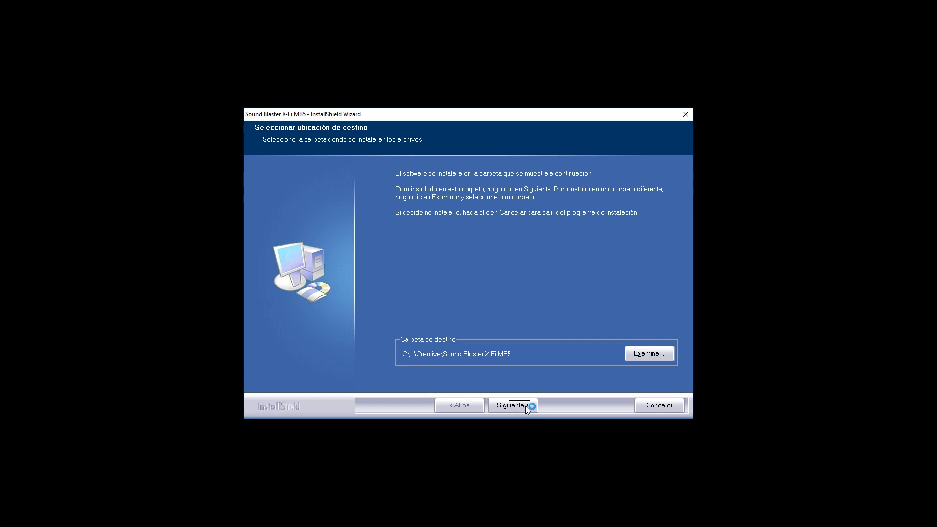
click(525, 406)
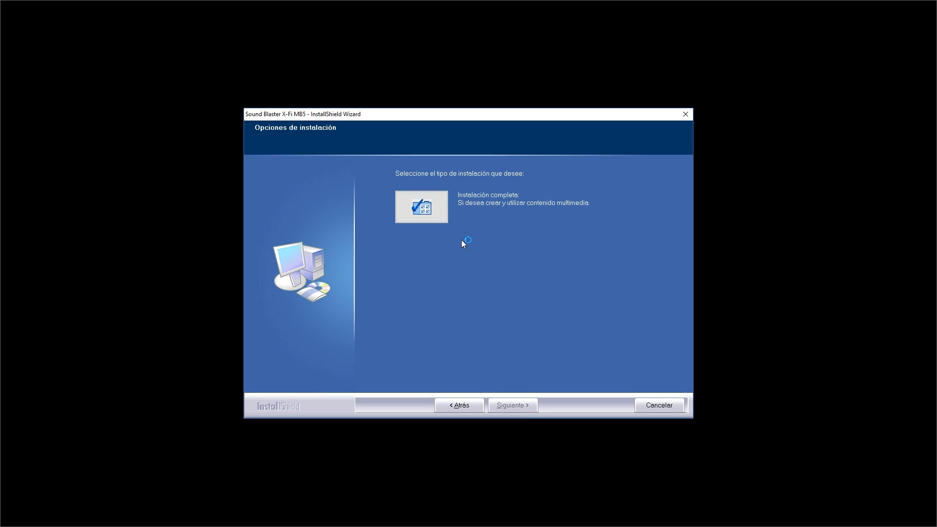
click(422, 207)
click(513, 405)
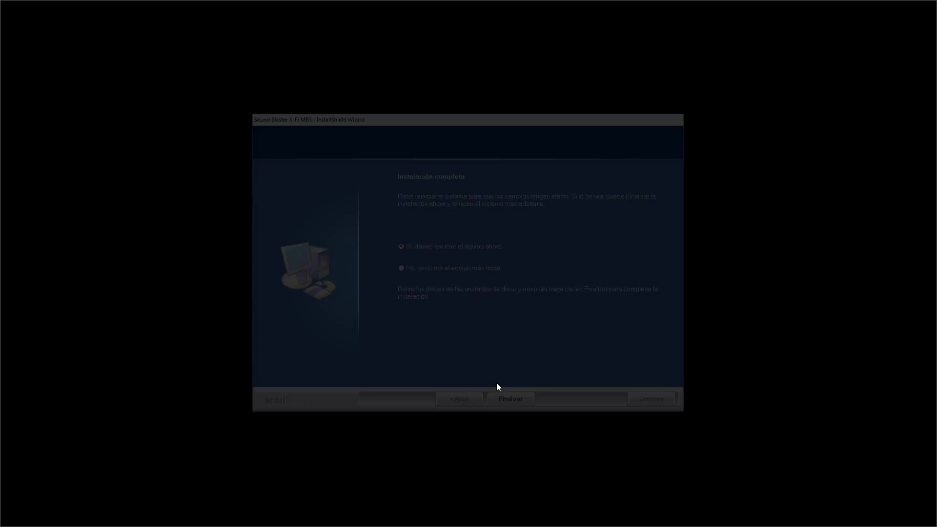
click(509, 407)
Read the instructions on the 3.Activador folder and 1.-GenKGA4.exe, and put the notes away
click(273, 483)
drag(85, 292, 209, 291)
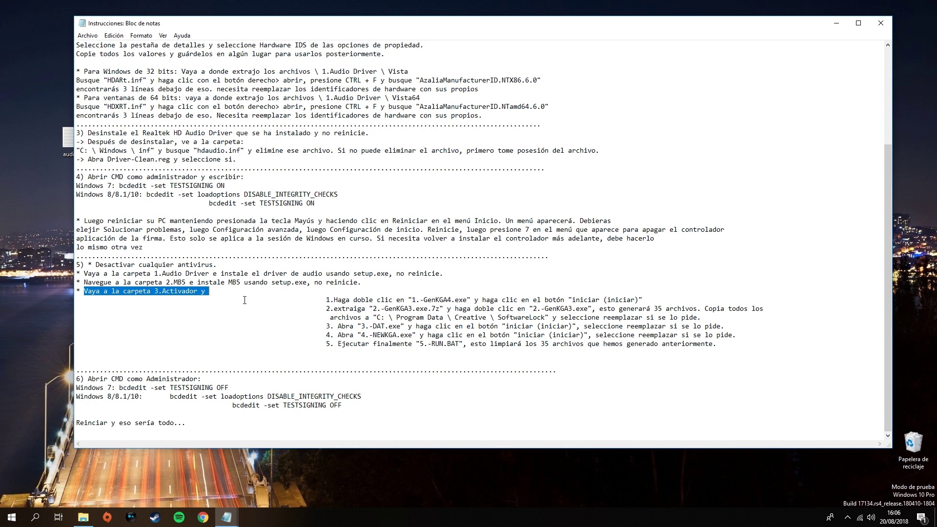
drag(333, 300, 647, 300)
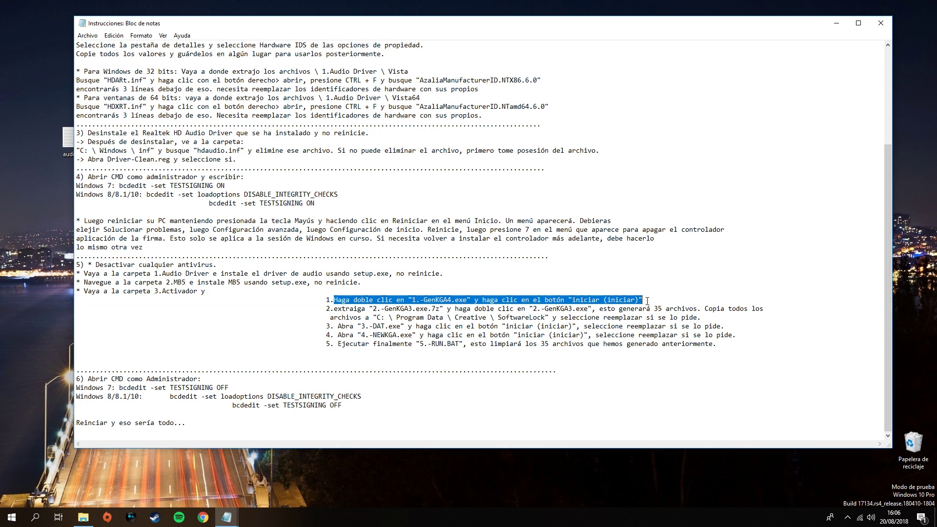
click(835, 24)
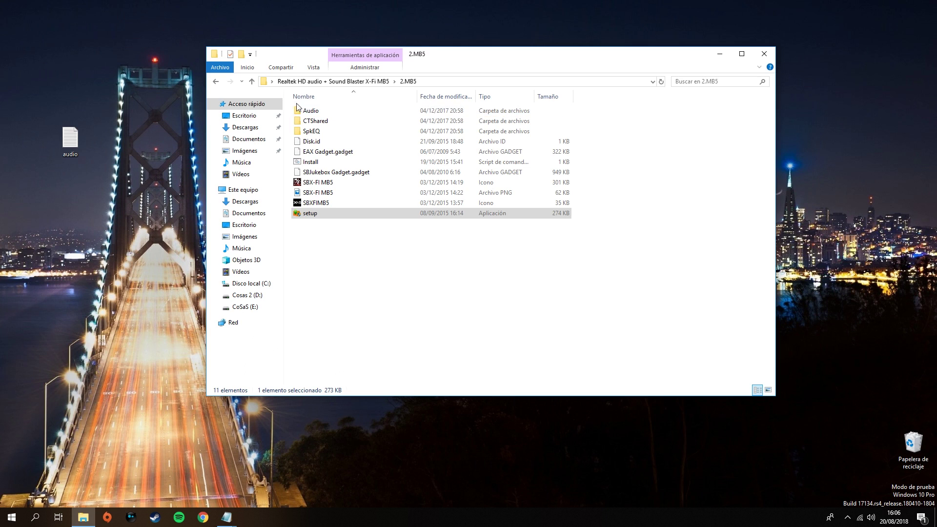
Run 1.-GenKGA4 from the 3.Activador folder as administrator, allowing it to make changes
click(216, 82)
double_click(328, 130)
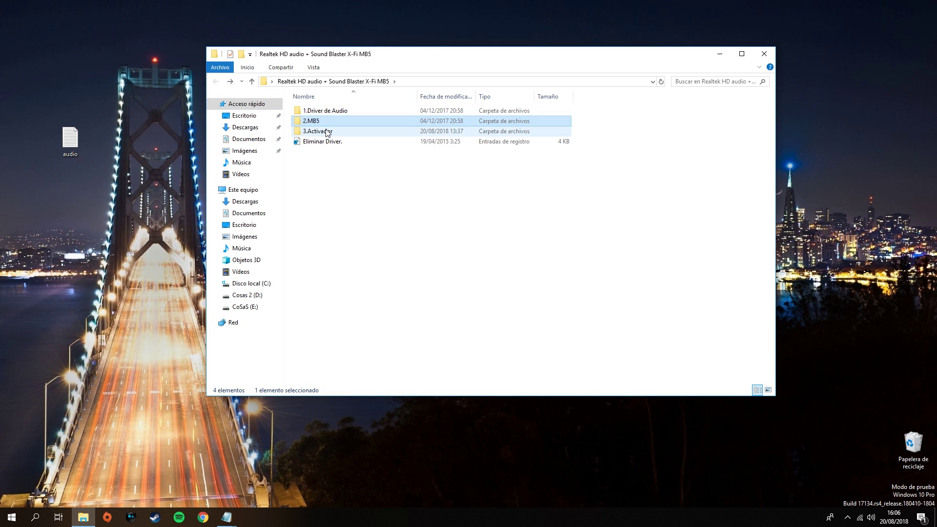
click(323, 112)
right_click(322, 112)
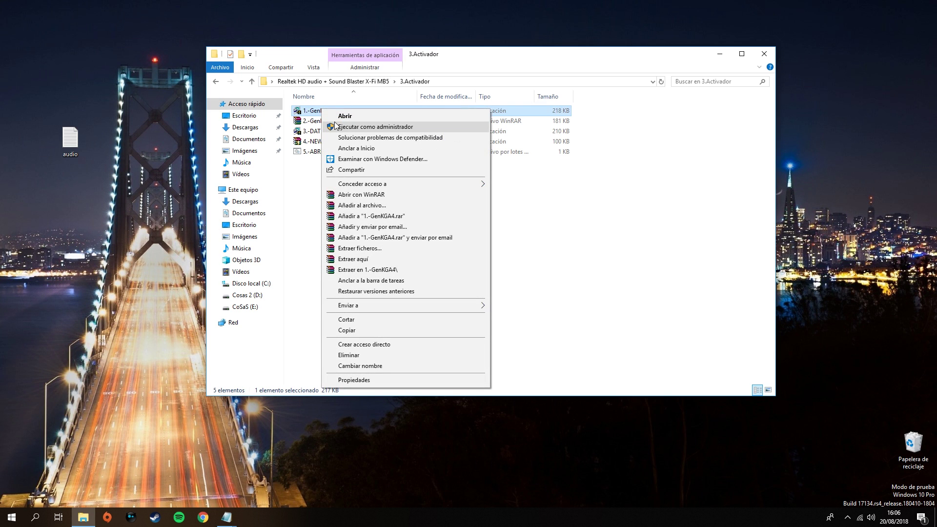
click(376, 126)
click(432, 324)
Extract the GenKGA4 files to C:\ProgramData\Creative\SoftwareLock\ and close the extractor
click(511, 337)
click(519, 277)
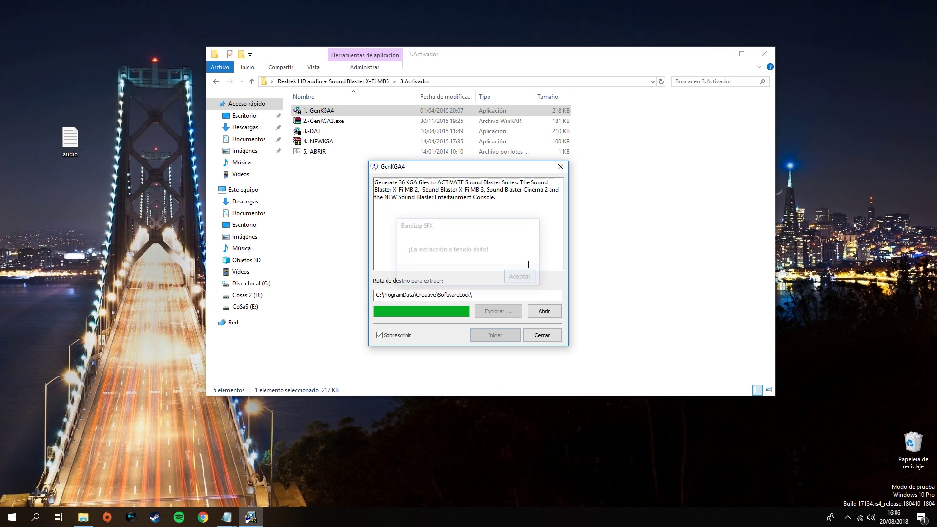
click(560, 167)
Extract the 2.-GenKGA3.exe archive into the same folder and run the extracted 2.-GenKGA3 application as administrator
click(329, 122)
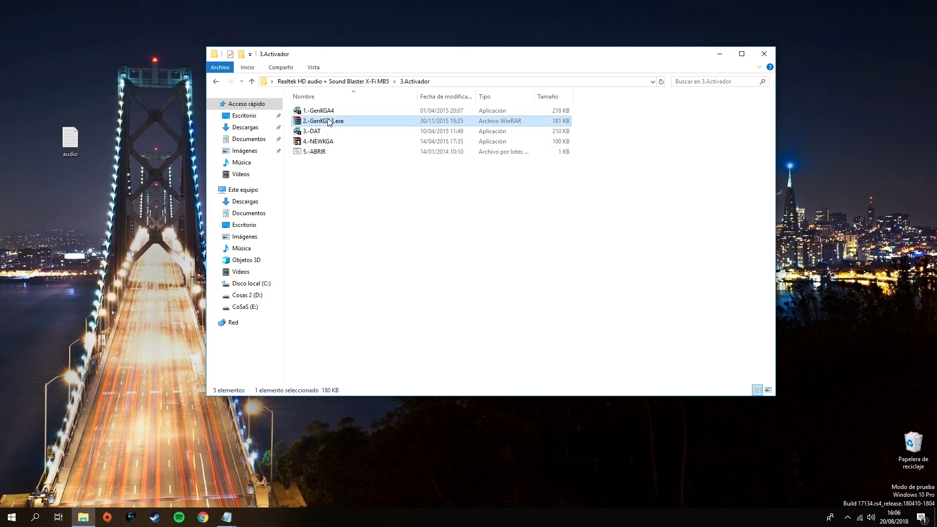
right_click(328, 121)
click(361, 170)
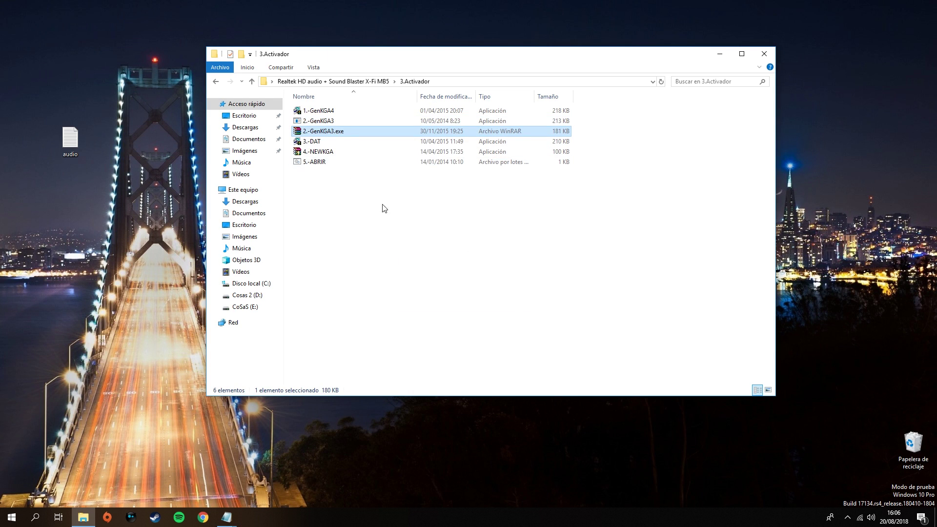
right_click(324, 123)
click(376, 138)
click(437, 326)
Copy the 35 generated KGA files in the 3.Activador folder
drag(292, 172, 451, 445)
right_click(329, 266)
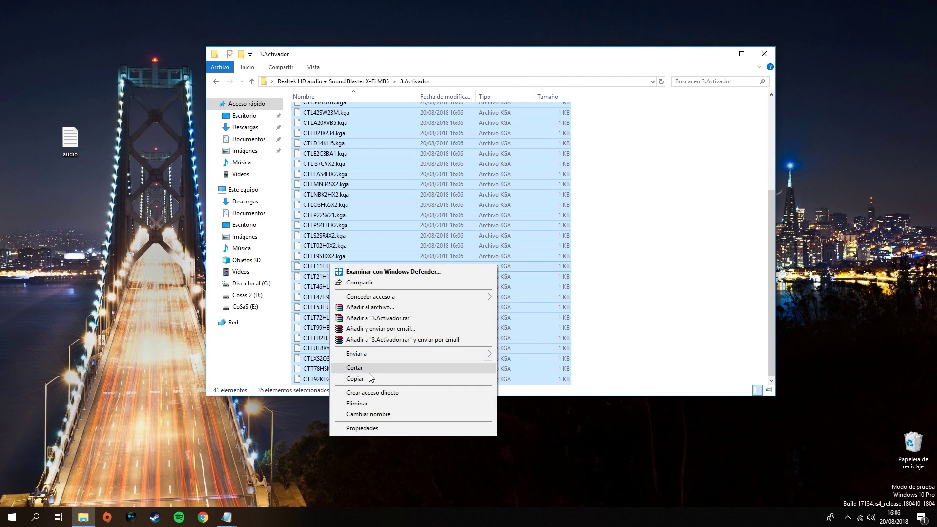
click(370, 379)
Make hidden files and folders visible through the File Explorer options in Control Panel, and close Control Panel
click(34, 517)
text(pa)
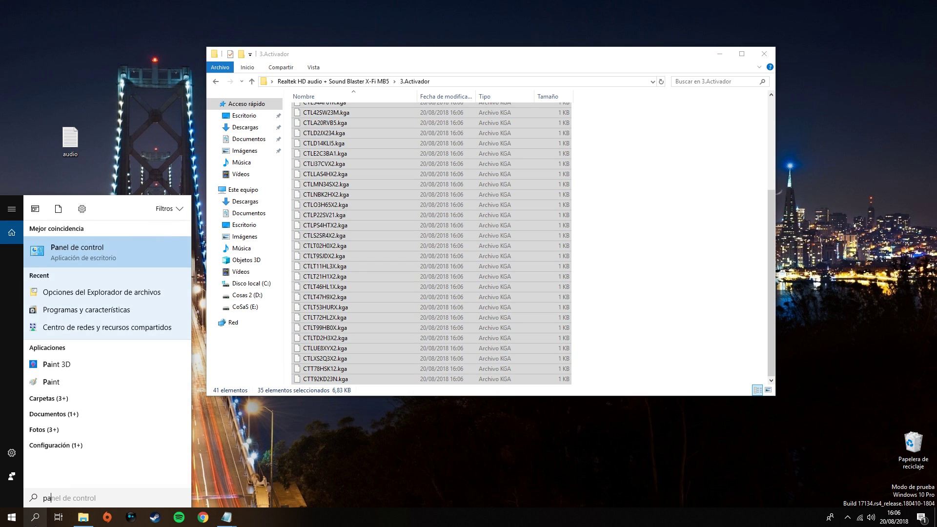
click(90, 256)
click(337, 314)
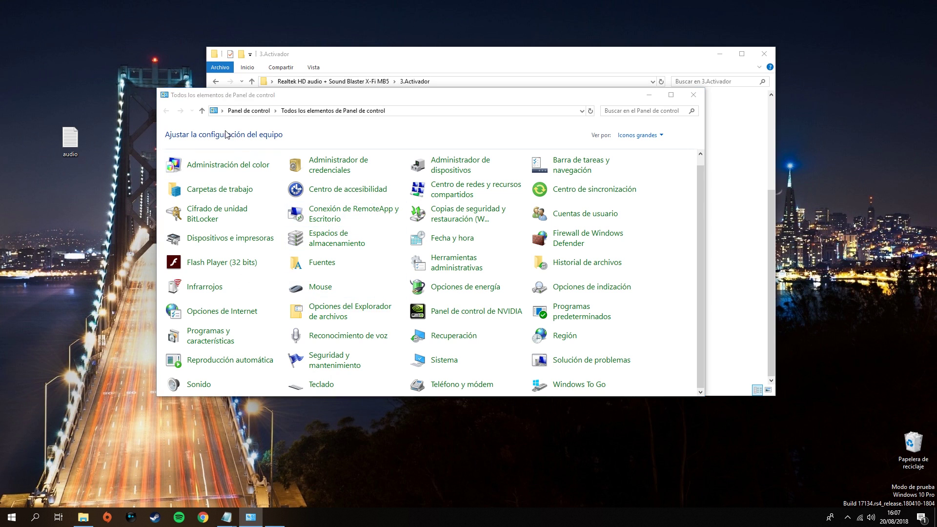
click(126, 116)
click(147, 234)
click(202, 311)
click(693, 95)
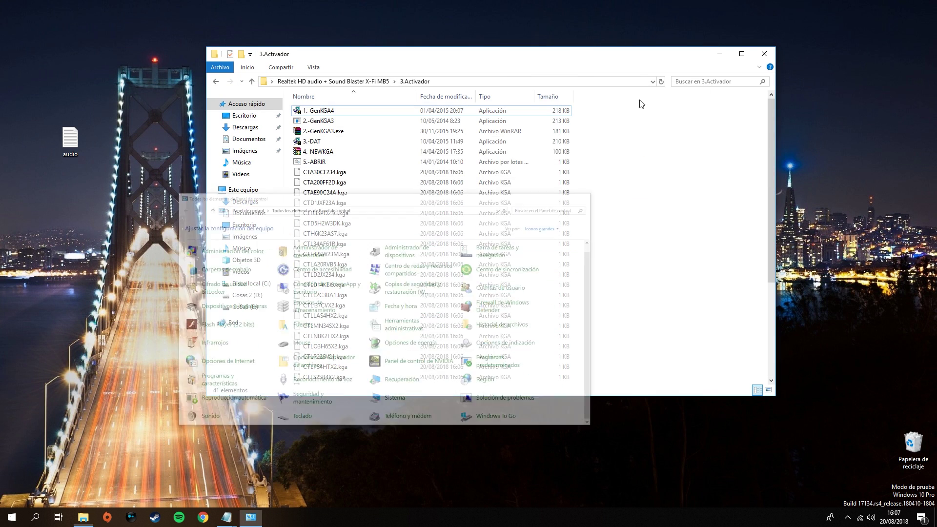
Paste the copied KGA files into C:\ProgramData\Creative\SoftwareLock, replacing the files in the destination
click(244, 284)
double_click(336, 174)
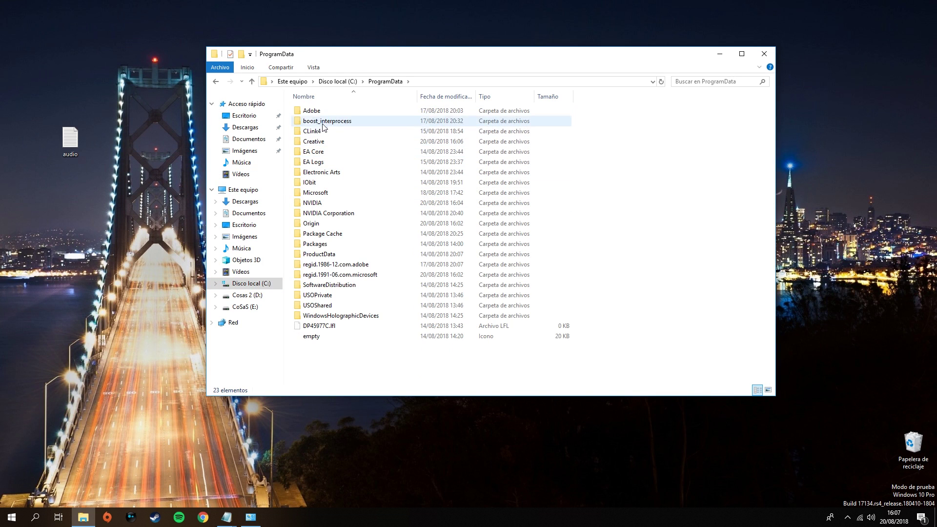
click(317, 143)
double_click(318, 142)
click(317, 122)
double_click(317, 122)
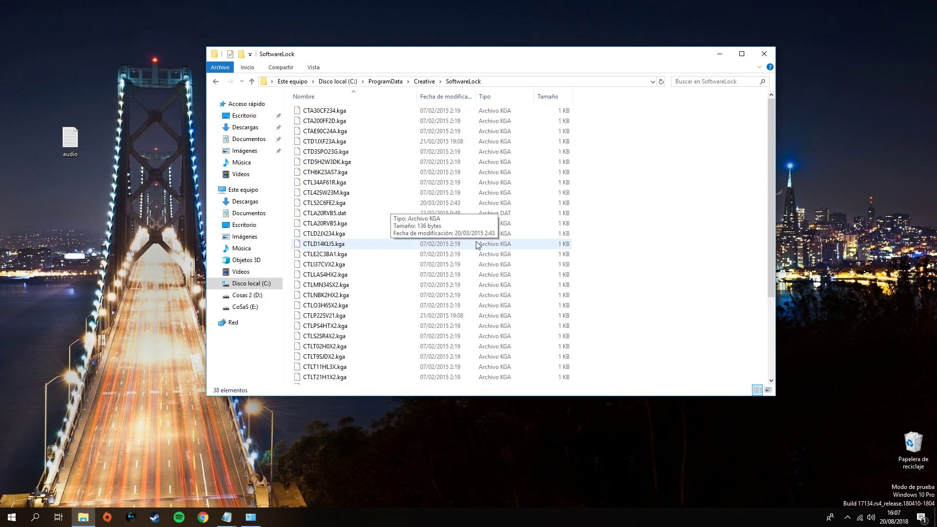
right_click(654, 161)
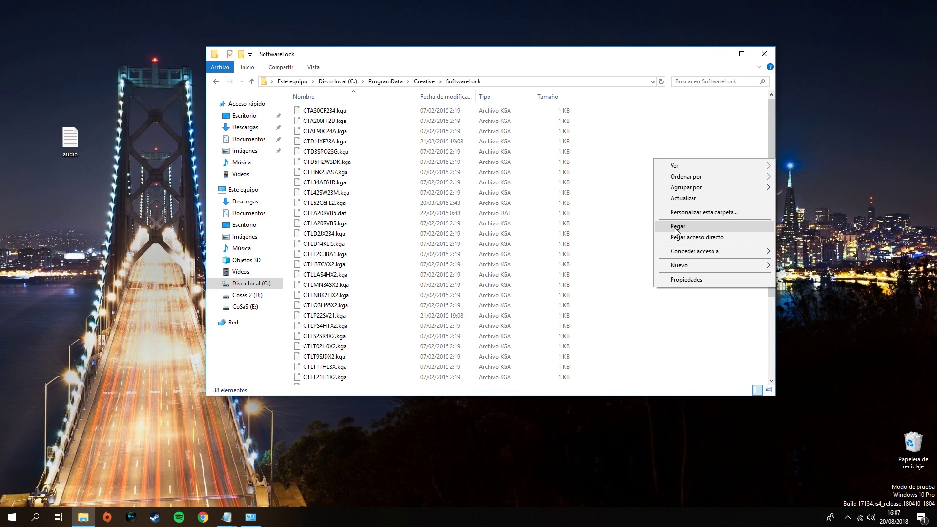
click(677, 227)
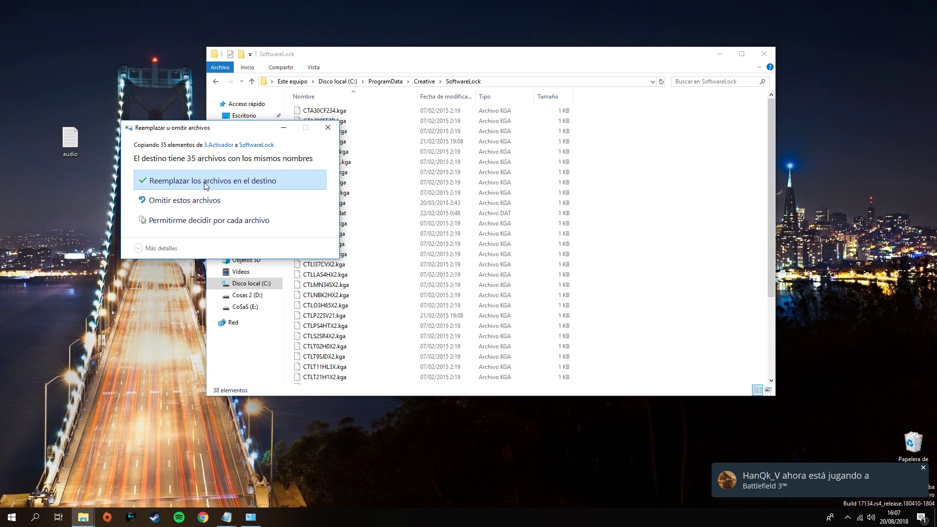
click(205, 181)
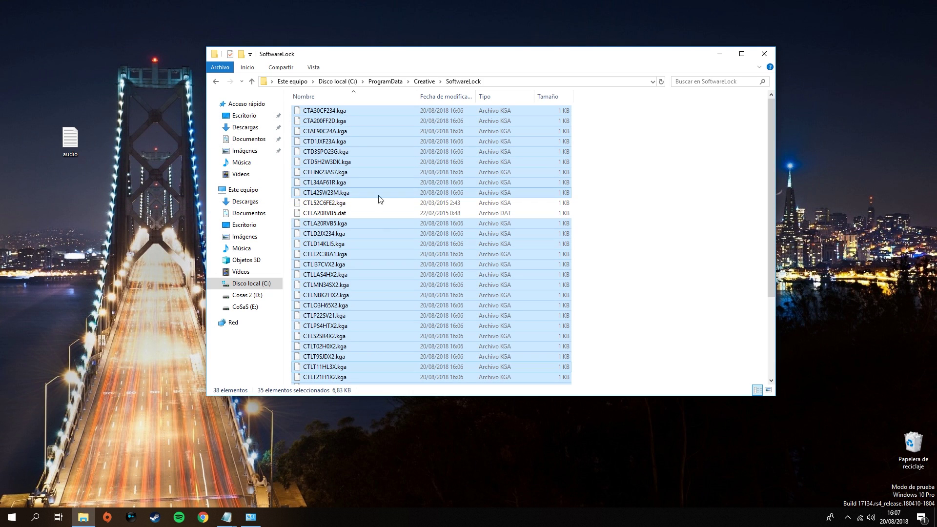
Check the 3.-DAT.exe instruction in the Instrucciones notes and reopen the 3.Activador folder from the desktop
mouse_move(234, 520)
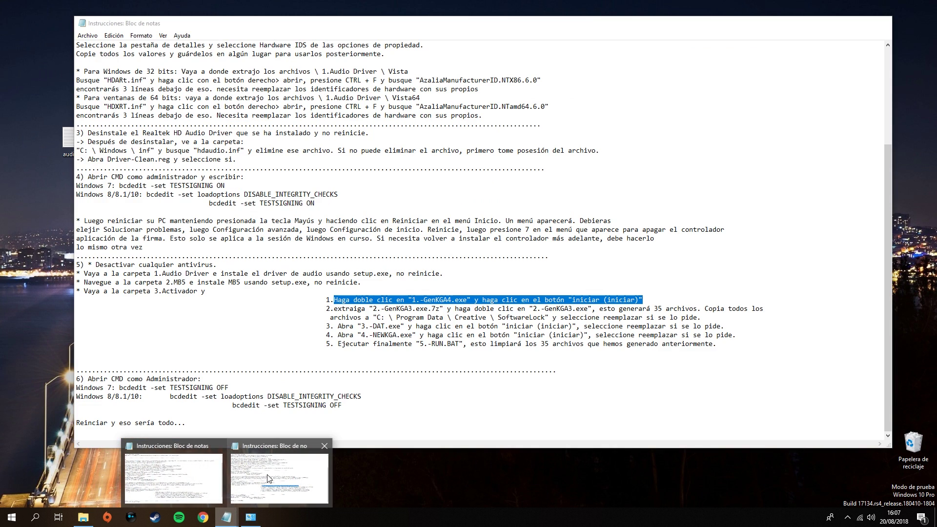
click(176, 471)
drag(335, 309, 705, 317)
drag(338, 326, 706, 330)
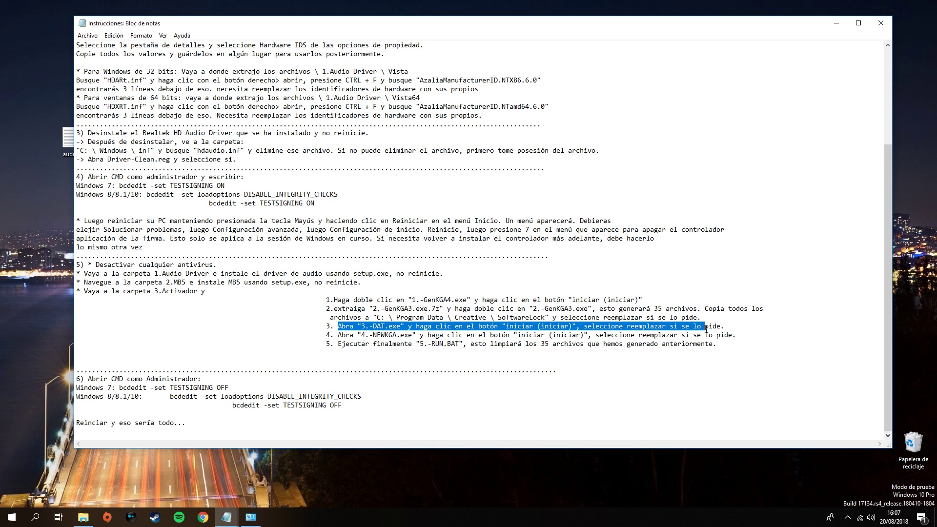
click(837, 23)
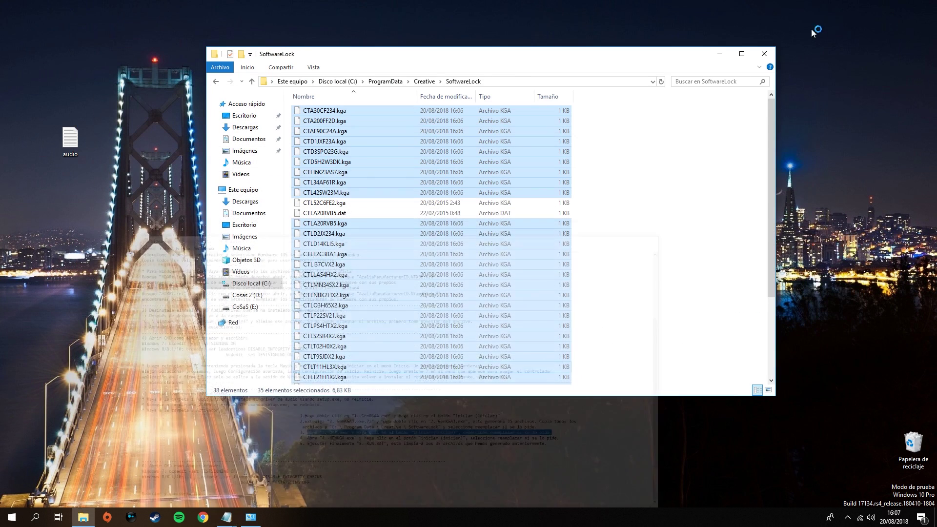
click(84, 516)
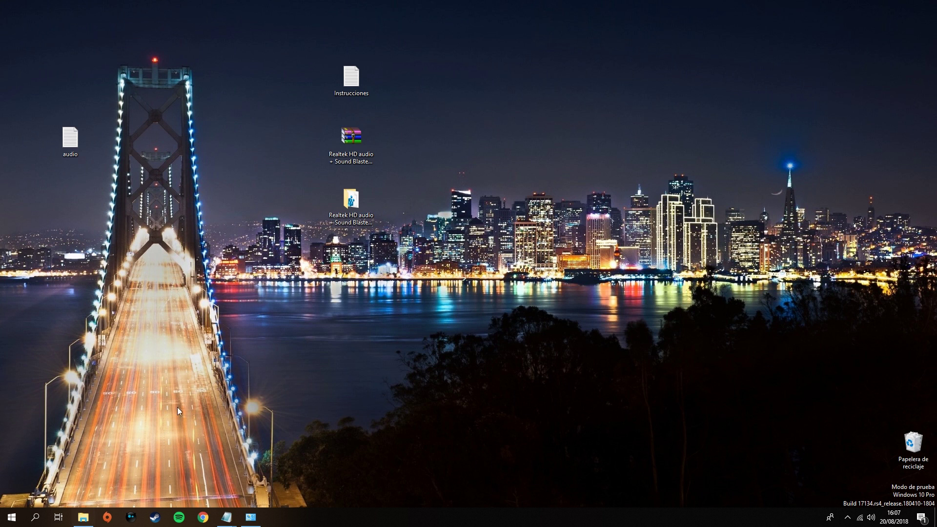
double_click(333, 199)
double_click(336, 142)
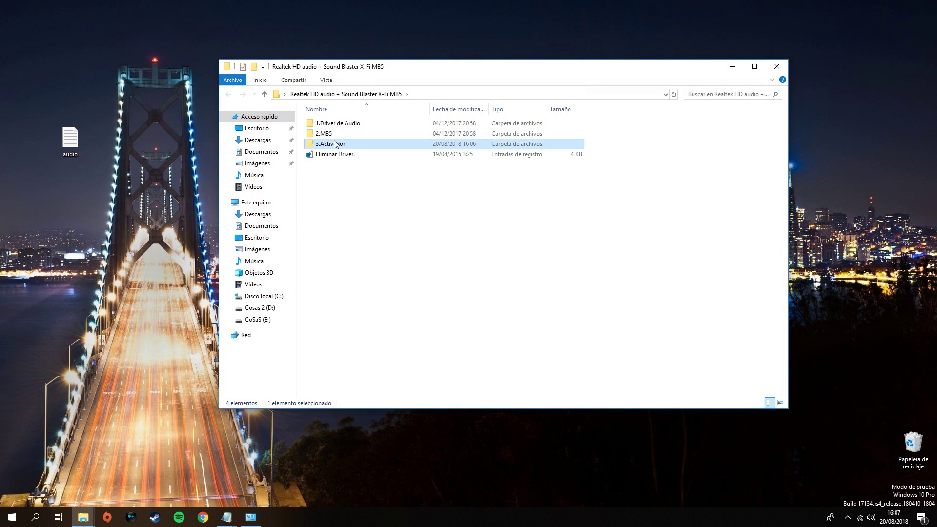
Run 3.-DAT as administrator, extract its files to C:\ProgramData\Creative\SoftwareLock\ and close the extractor
click(335, 154)
right_click(335, 154)
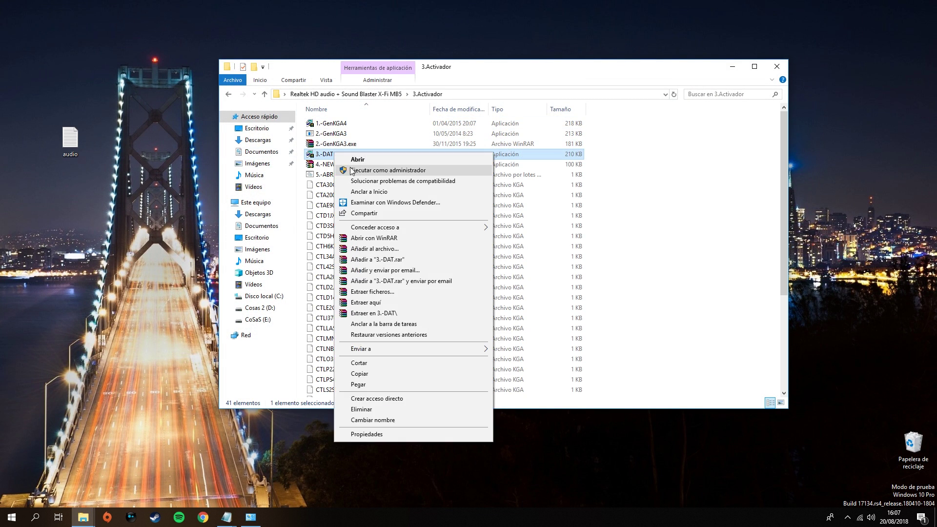
click(349, 166)
click(417, 325)
click(495, 335)
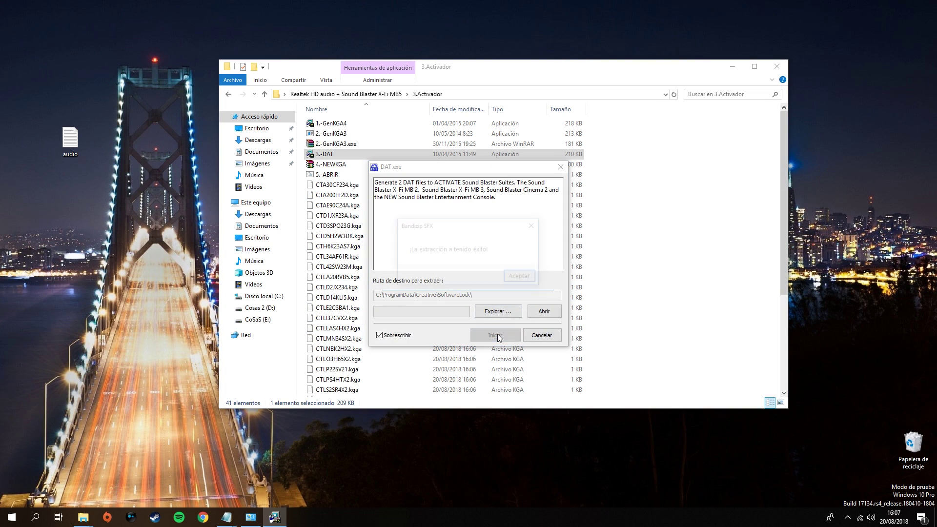
click(524, 278)
click(546, 338)
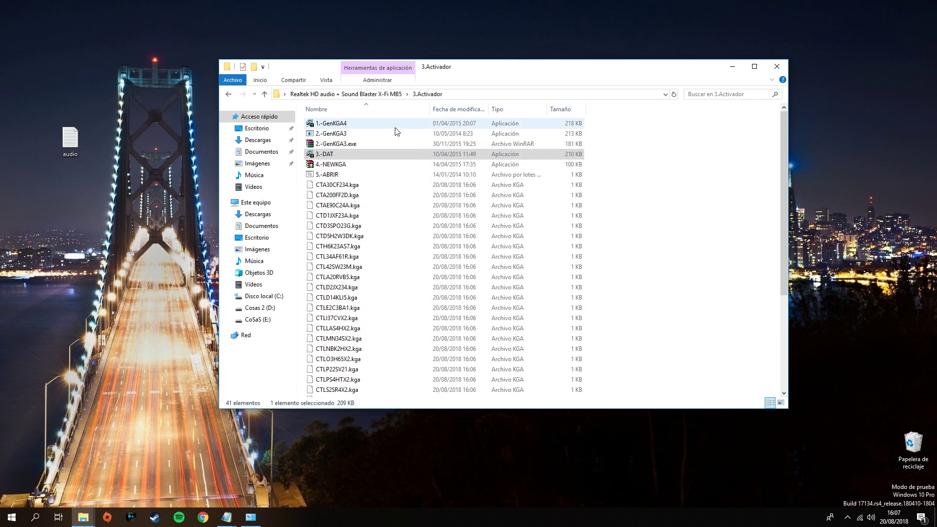
Run 4.-NEWKGA as administrator and extract its files into the SoftwareLock folder, replacing all existing ones
click(335, 164)
right_click(335, 164)
click(363, 181)
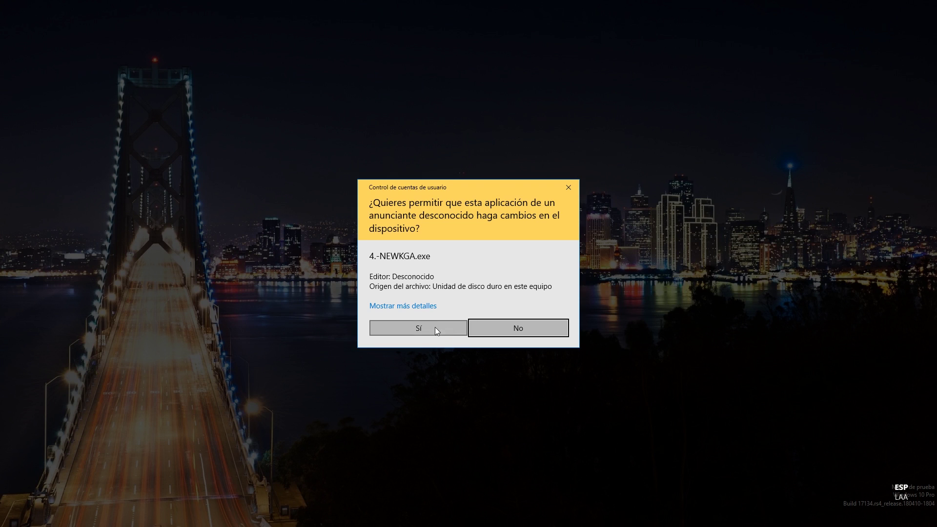
click(435, 327)
key(Return)
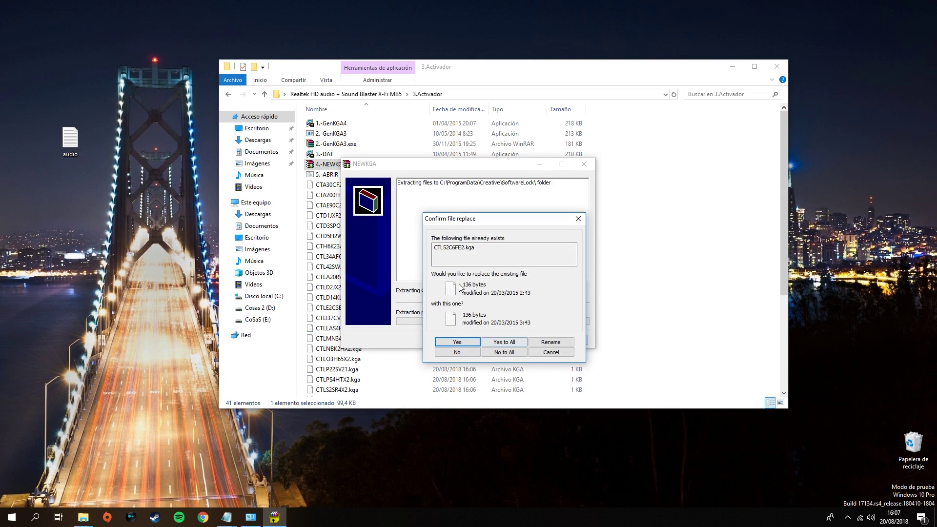
click(505, 342)
Run the 5.-ABRIR batch file as administrator to clear the generated KGA files, and minimize the folder window
click(334, 174)
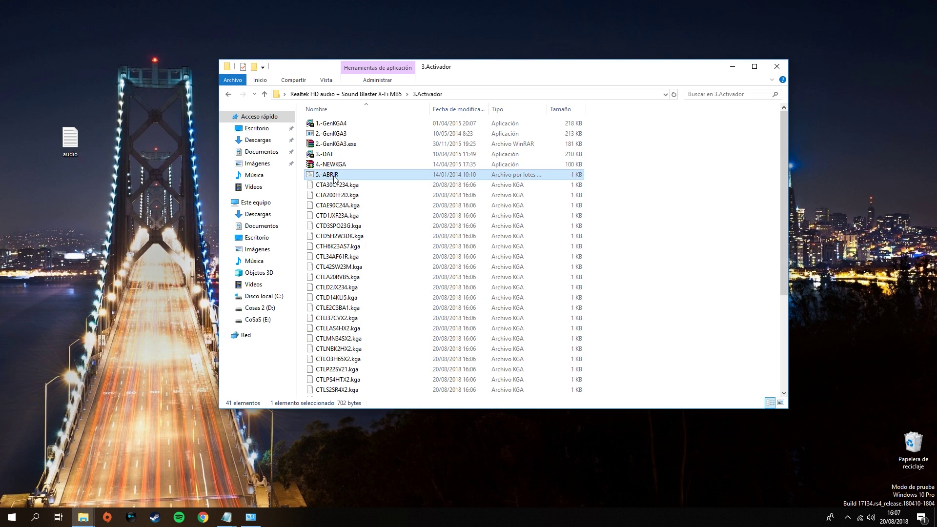
right_click(334, 175)
click(391, 228)
click(461, 318)
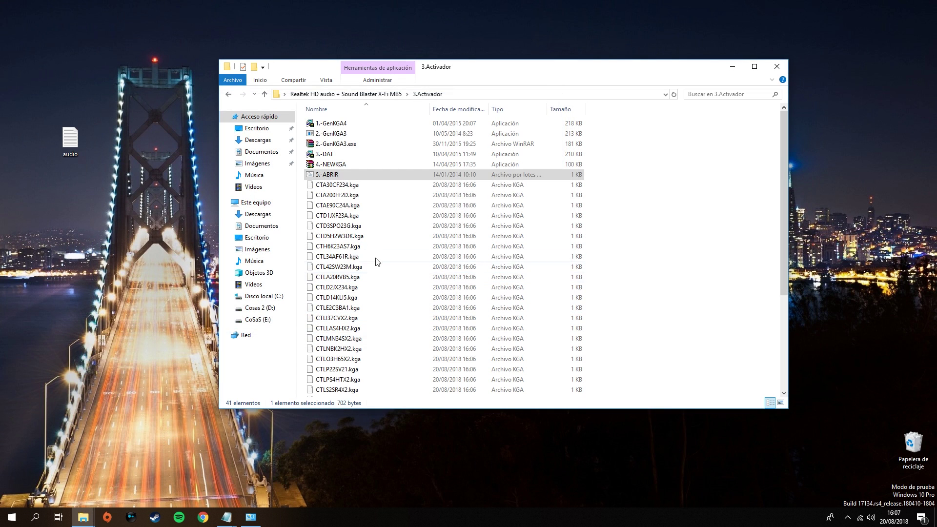
click(388, 246)
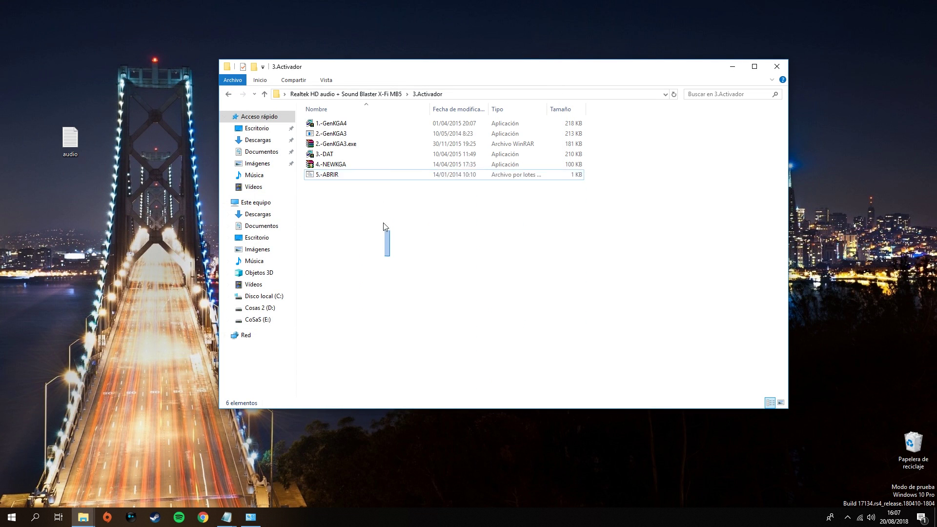
click(733, 67)
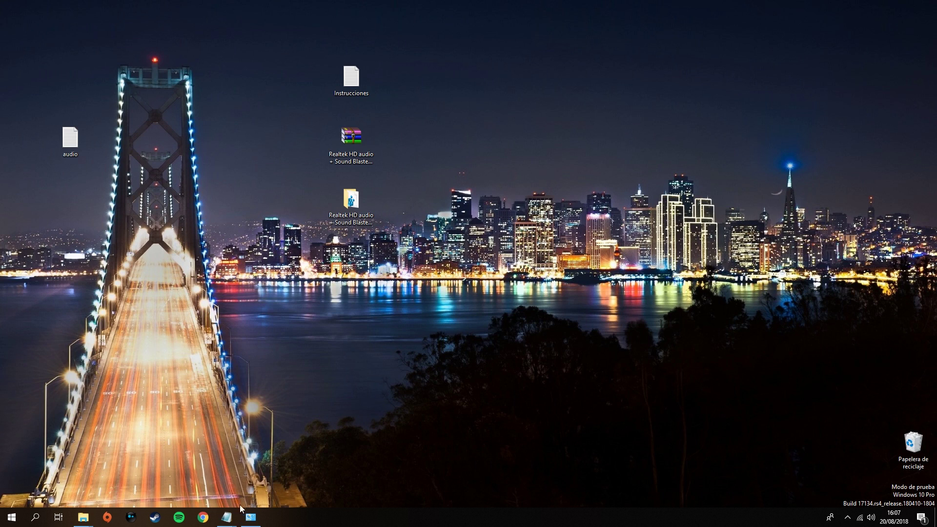
Review the remaining activation instructions and copy the Windows 8/8.1/10 command bcdedit -set loadoptions DISABLE_INTEGRITY_CHECKS from section 6
mouse_move(227, 517)
click(285, 467)
drag(338, 335, 733, 337)
drag(338, 344, 703, 351)
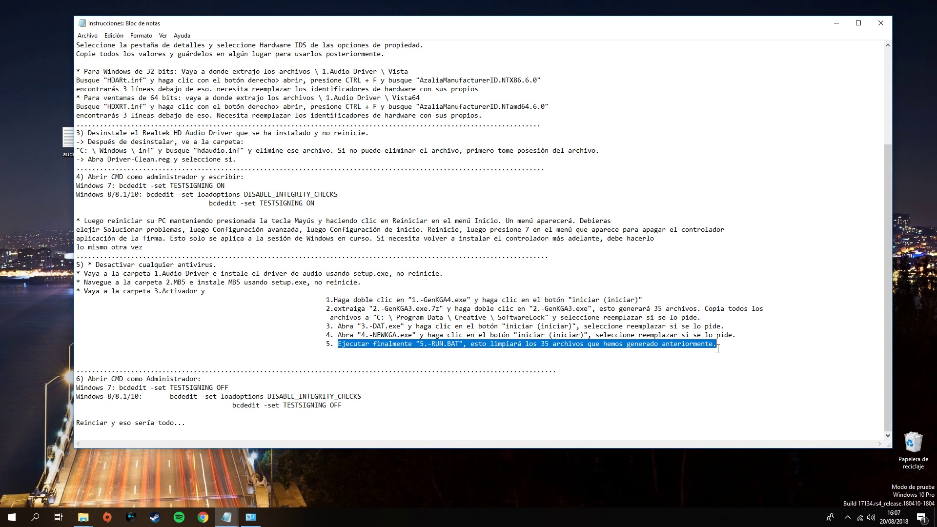
click(718, 349)
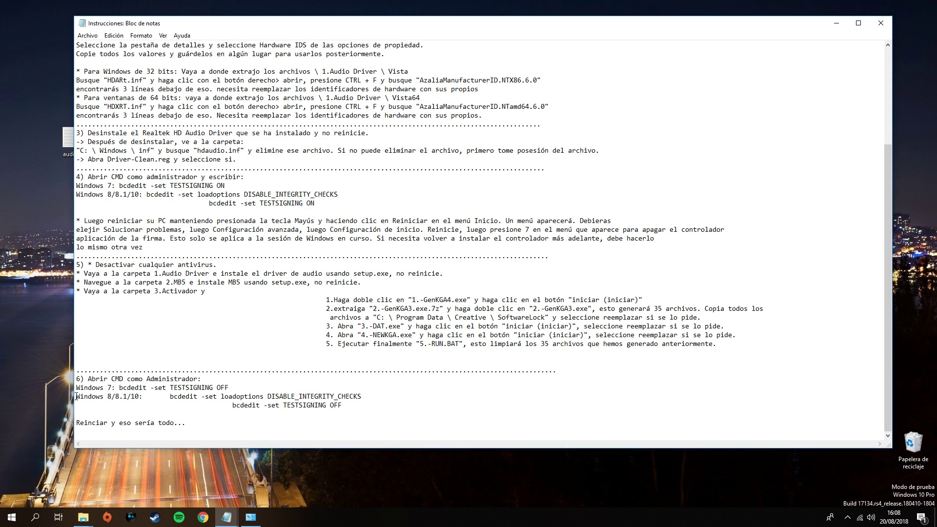
drag(189, 390, 151, 397)
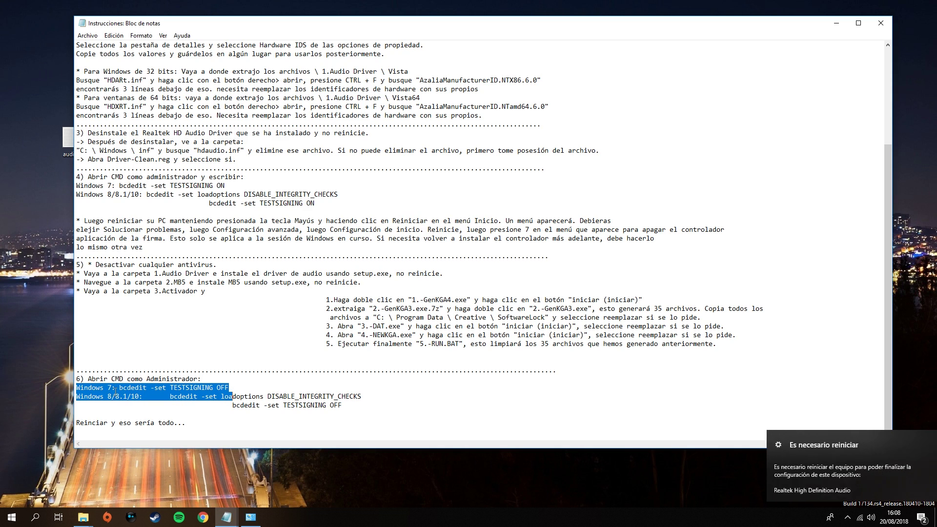
click(83, 397)
drag(80, 397, 171, 396)
right_click(171, 396)
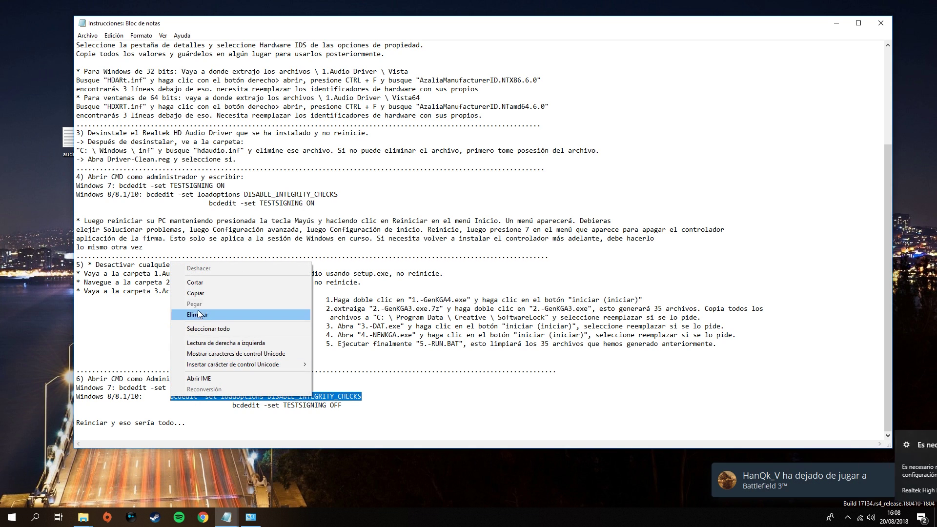
click(195, 293)
Open the Command Prompt as administrator and run bcdedit -set loadoptions DISABLE_INTEGRITY_CHECKS
click(35, 517)
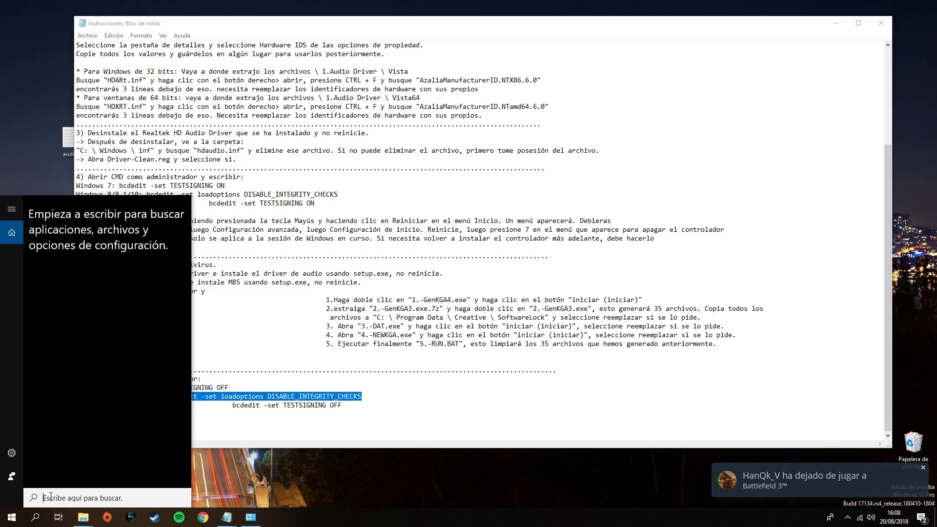
text(cmd)
right_click(83, 251)
click(73, 267)
click(430, 321)
key(ctrl+v)
key(Return)
Copy bcdedit -set TESTSIGNING OFF from the instructions and run it in the administrator Command Prompt
click(437, 421)
drag(342, 405, 234, 407)
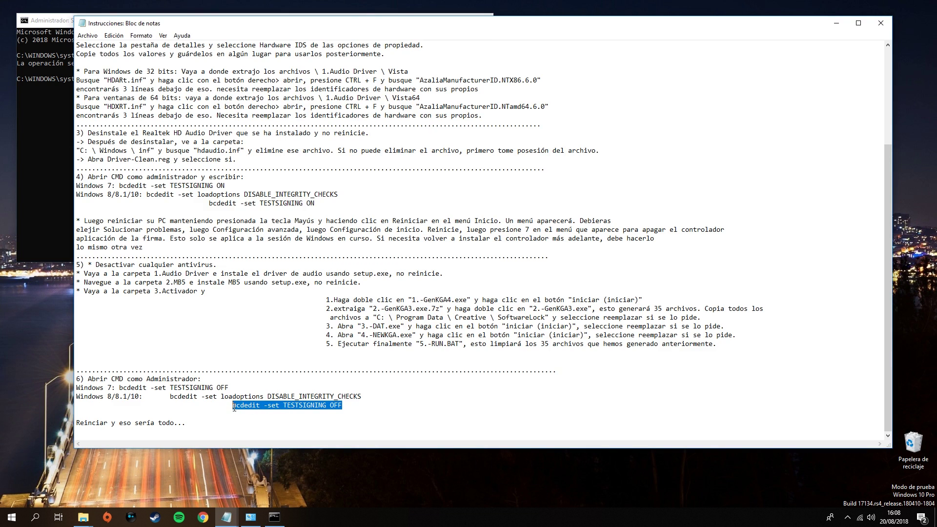
key(ctrl+v)
key(Return)
click(438, 20)
Restart the computer as the last line of the instructions says
click(183, 428)
drag(183, 428, 75, 422)
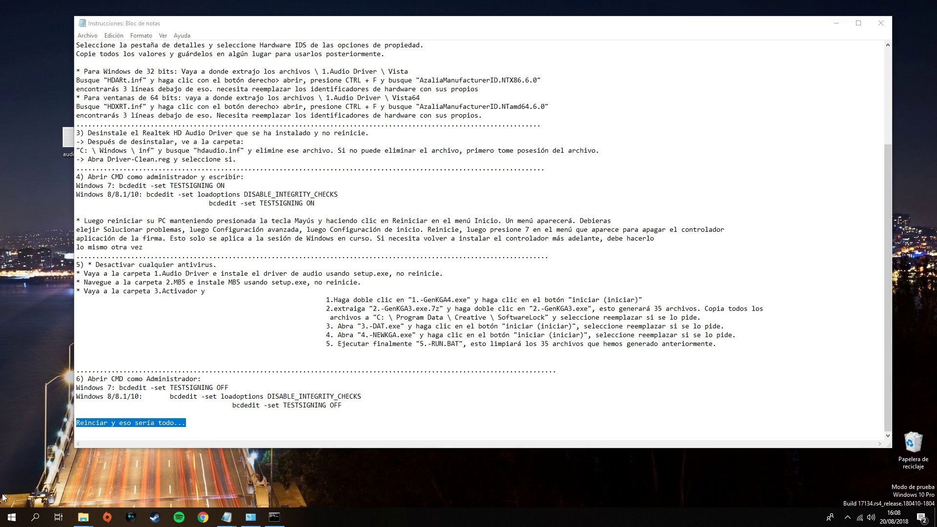
click(13, 515)
click(13, 499)
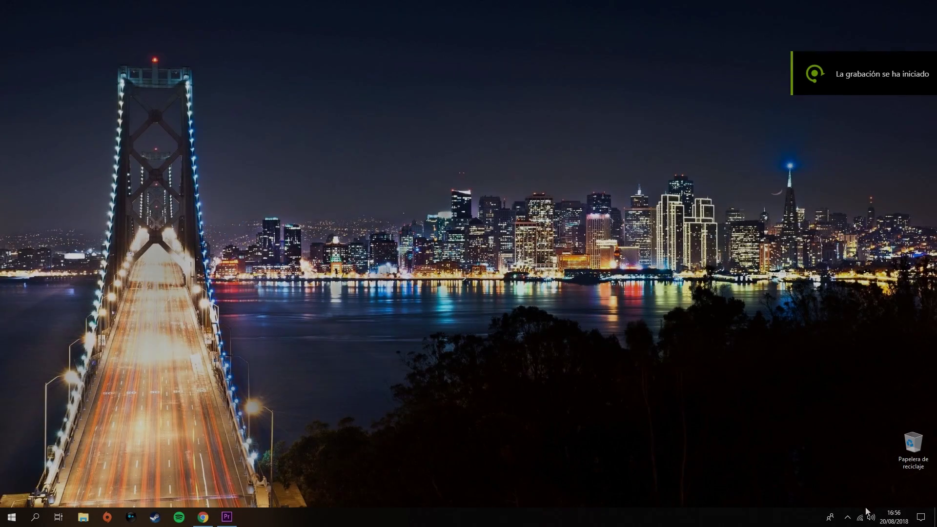
Open the Sound Blaster X-Fi MB5 control panel from the hidden tray programs and show its profile page
click(847, 522)
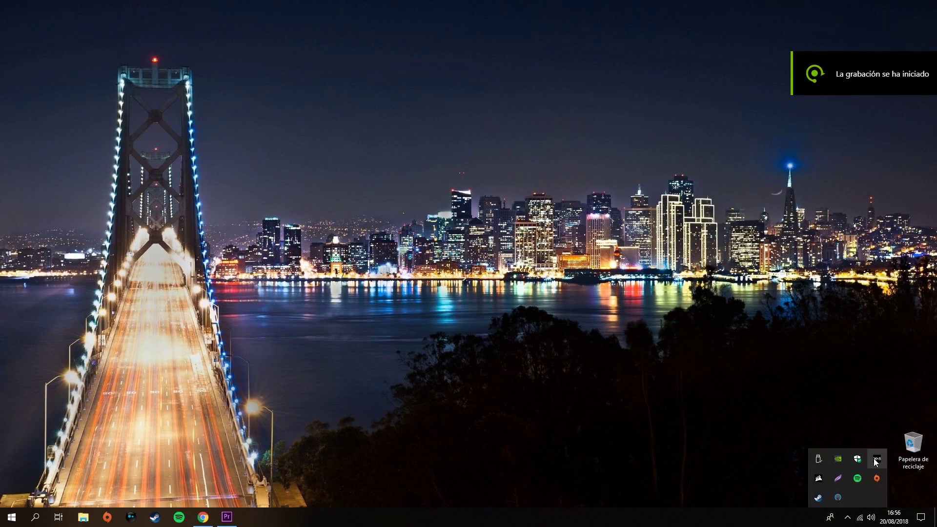
click(877, 460)
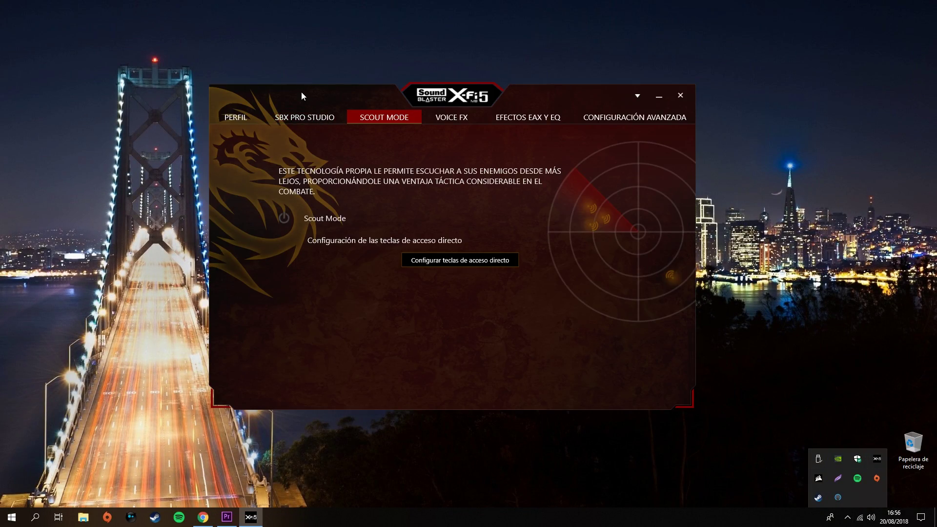
click(236, 117)
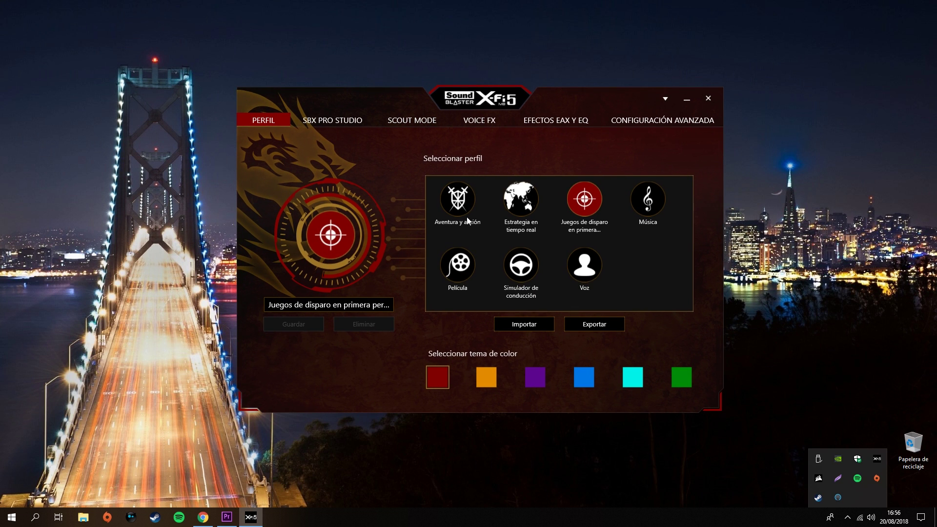
drag(357, 100, 355, 112)
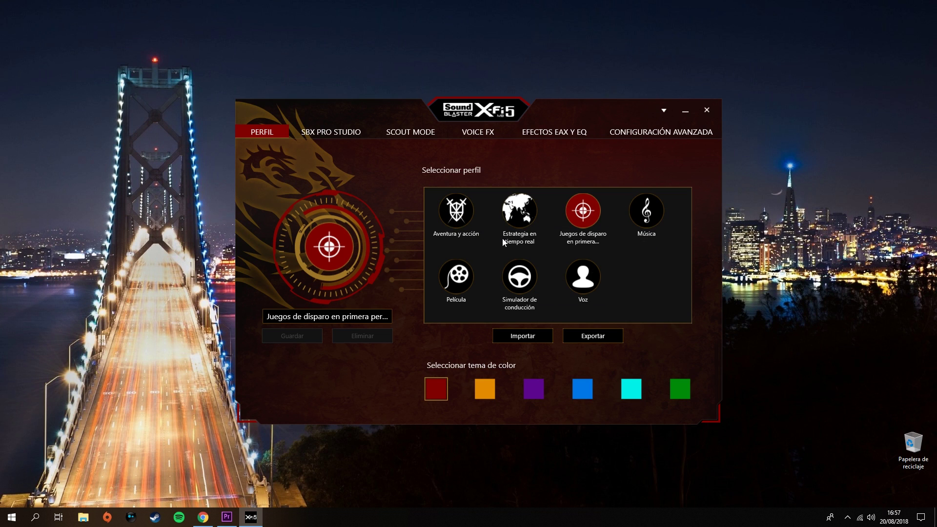
drag(557, 112, 554, 112)
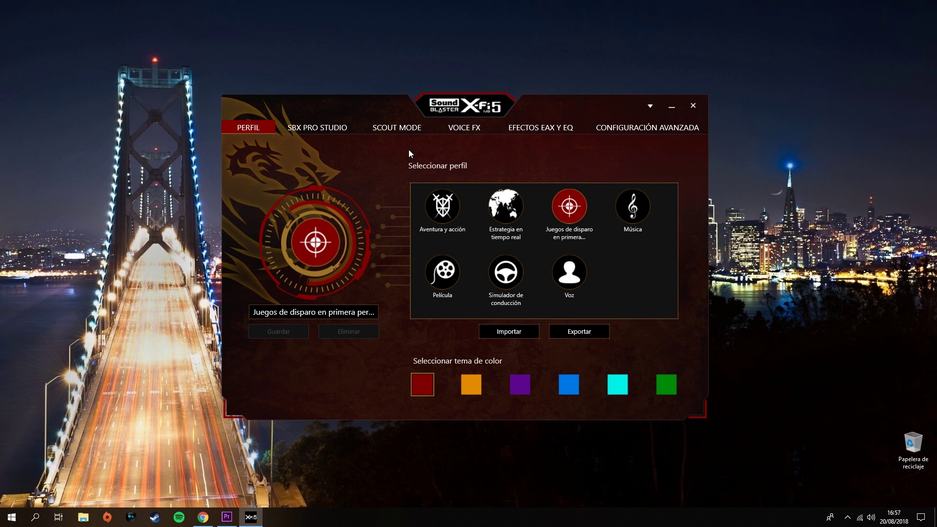
Try the Música, Voz and Simulador de conducción profiles, select Estrategia en tiempo real, and open the Scout Mode page
click(633, 206)
click(564, 283)
click(506, 280)
click(488, 204)
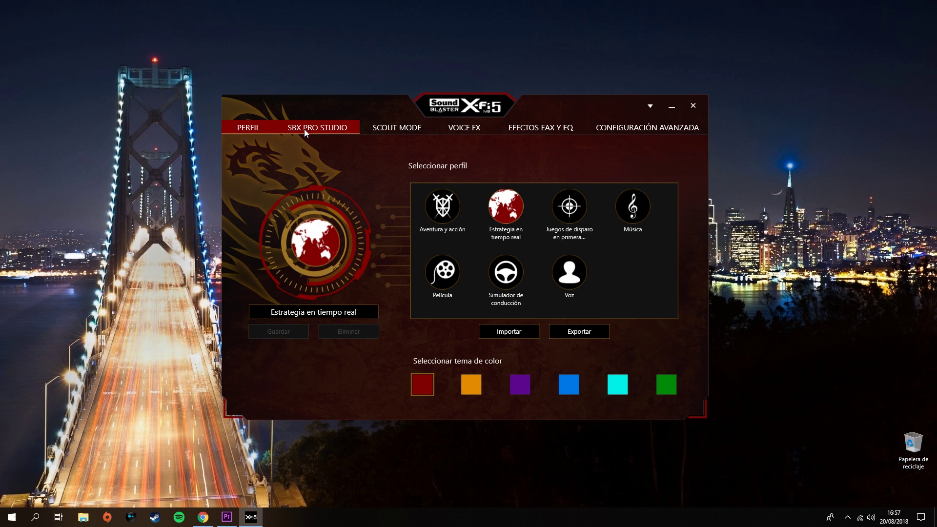
drag(549, 105, 556, 107)
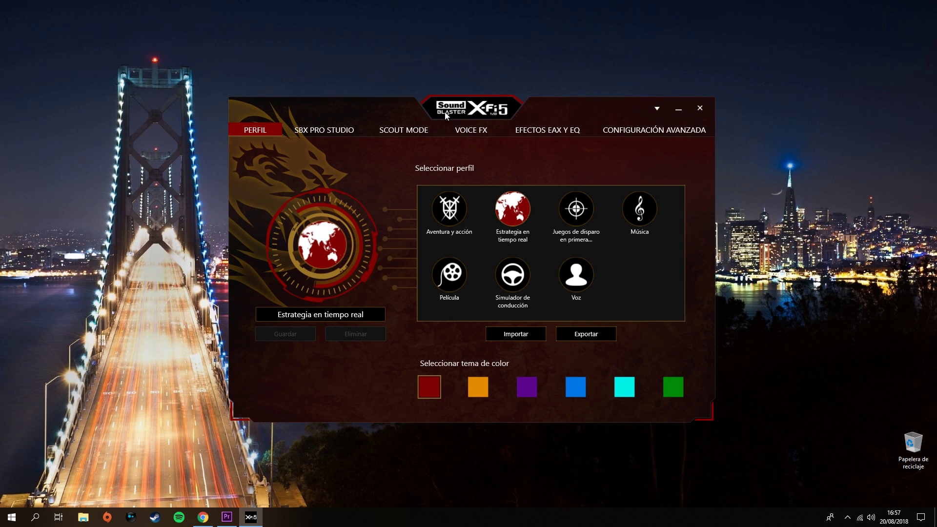
click(383, 131)
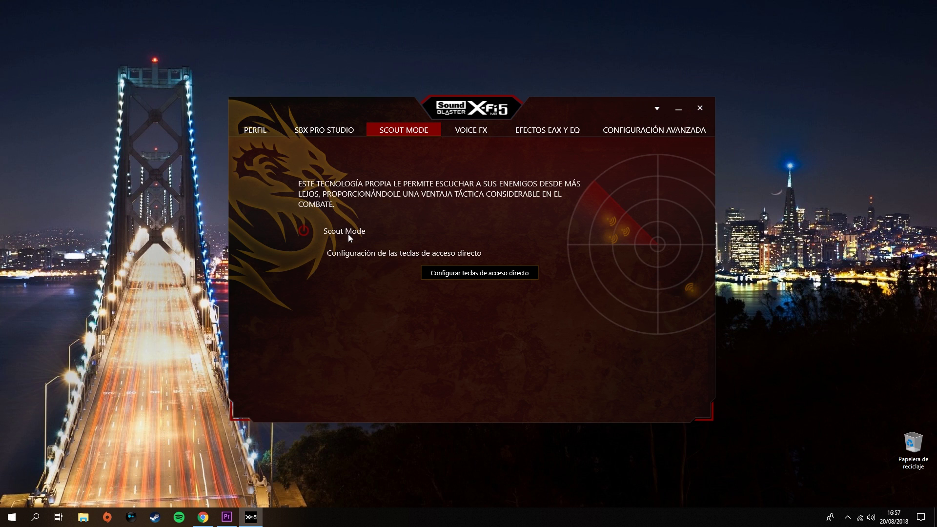
drag(342, 105, 320, 124)
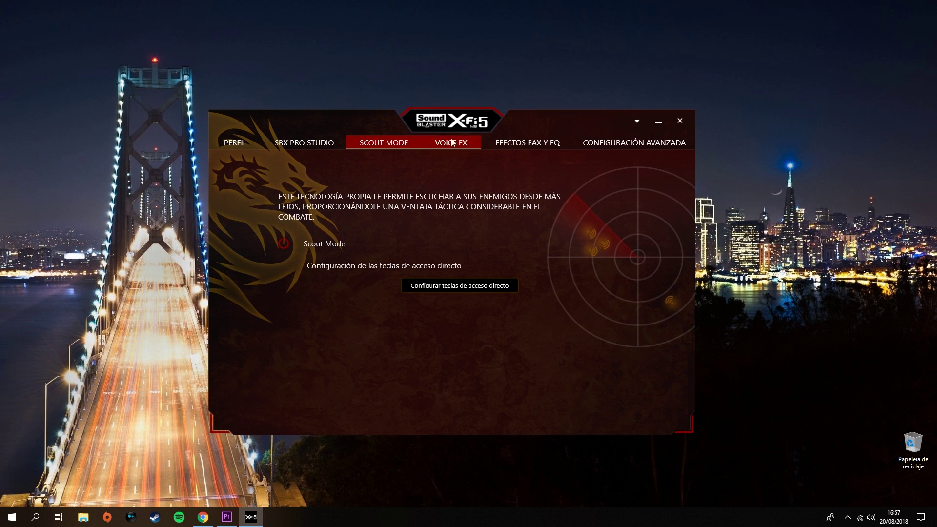
drag(527, 122, 538, 117)
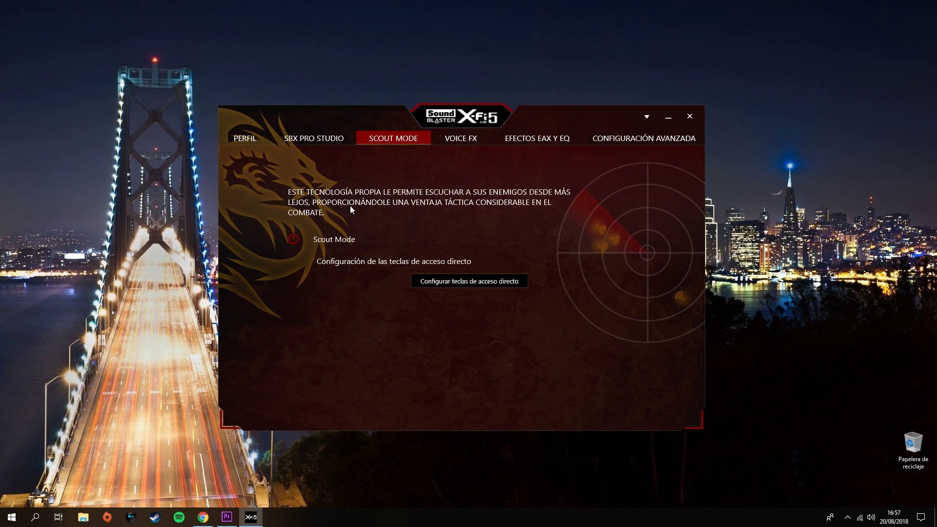
drag(356, 118, 378, 112)
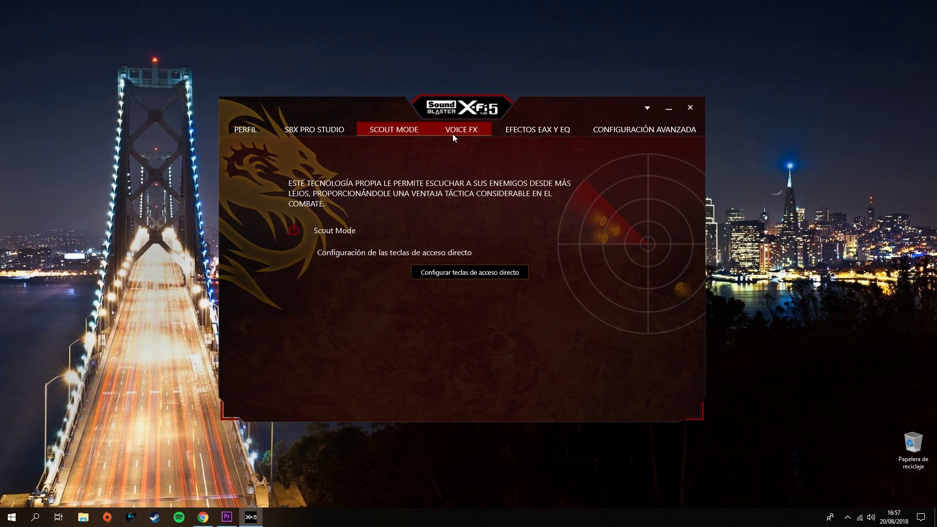
Look through the Voice FX, Efectos EAX y EQ and SBX Pro Studio pages, and return to the Perfil page
click(452, 134)
click(540, 133)
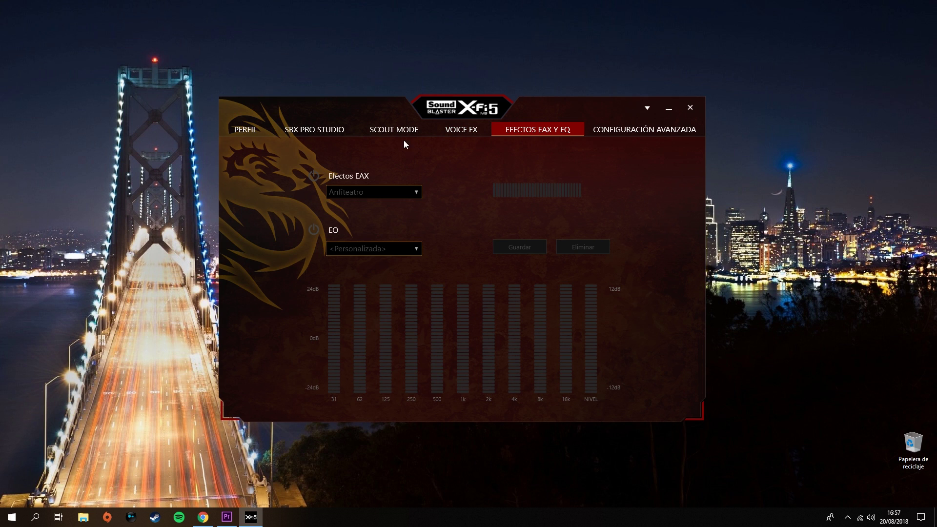
click(318, 132)
click(253, 134)
drag(341, 115, 334, 115)
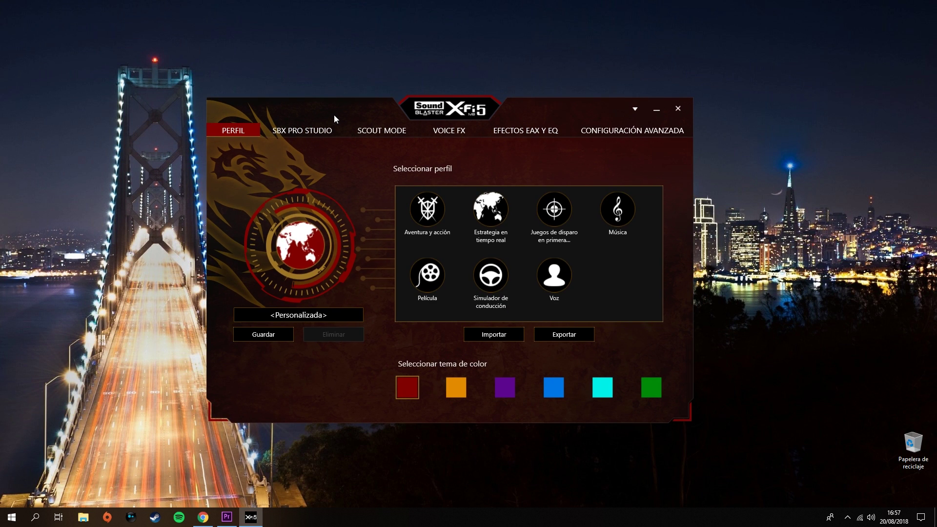
drag(557, 105, 561, 100)
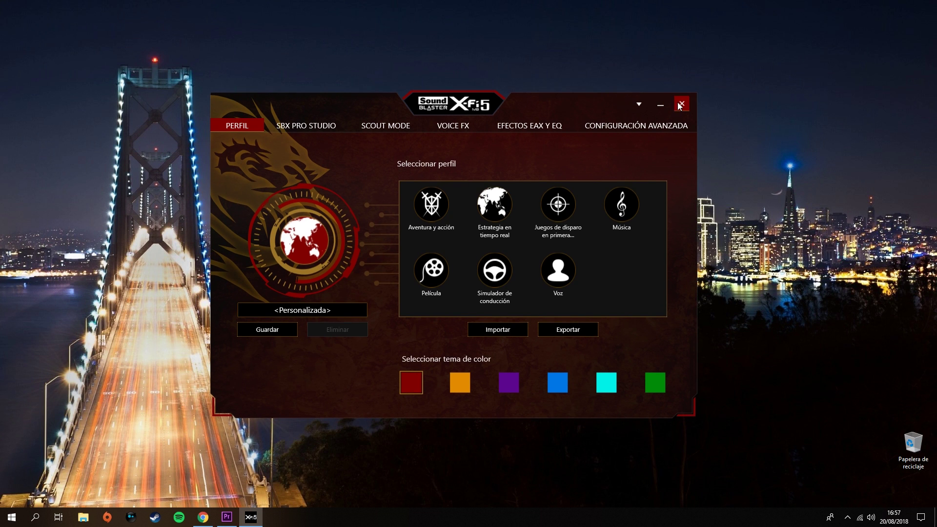